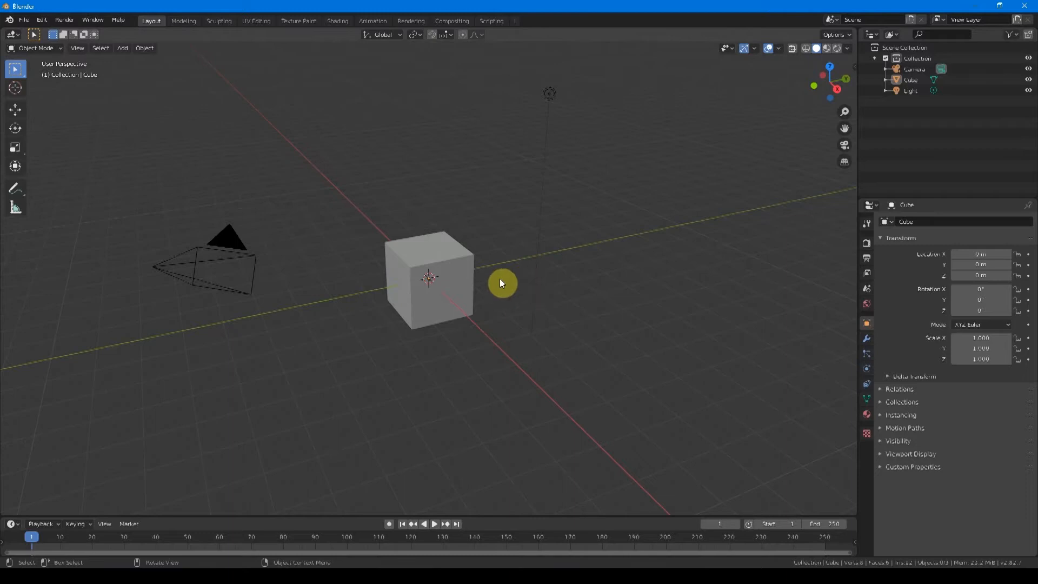
# Select the default cube, display its material settings and expand the material preview.
pyautogui.click(441, 284)
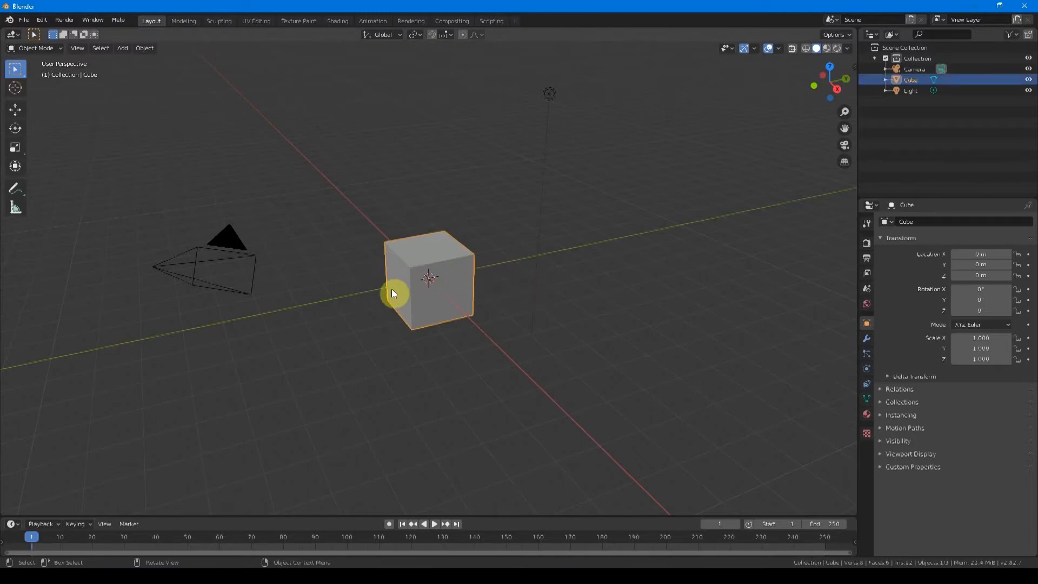
pyautogui.click(868, 416)
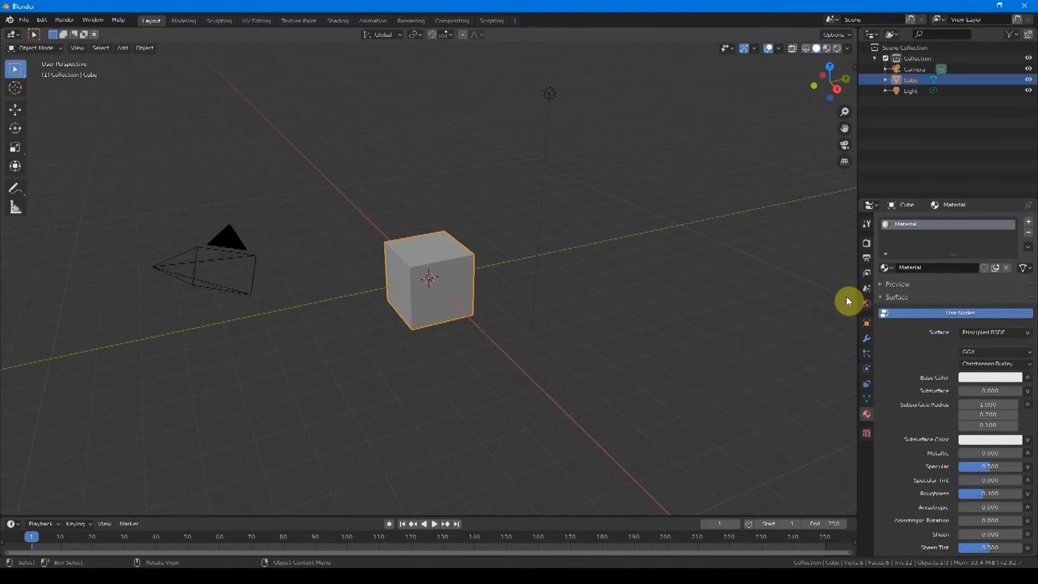
pyautogui.click(898, 284)
# Add a second mesh cube to the scene and move it beside the original cube.
pyautogui.hotkey('shift', 'a')
pyautogui.moveTo(520, 348)
pyautogui.click(567, 359)
pyautogui.press('g')
pyautogui.click(618, 318)
pyautogui.click(611, 371)
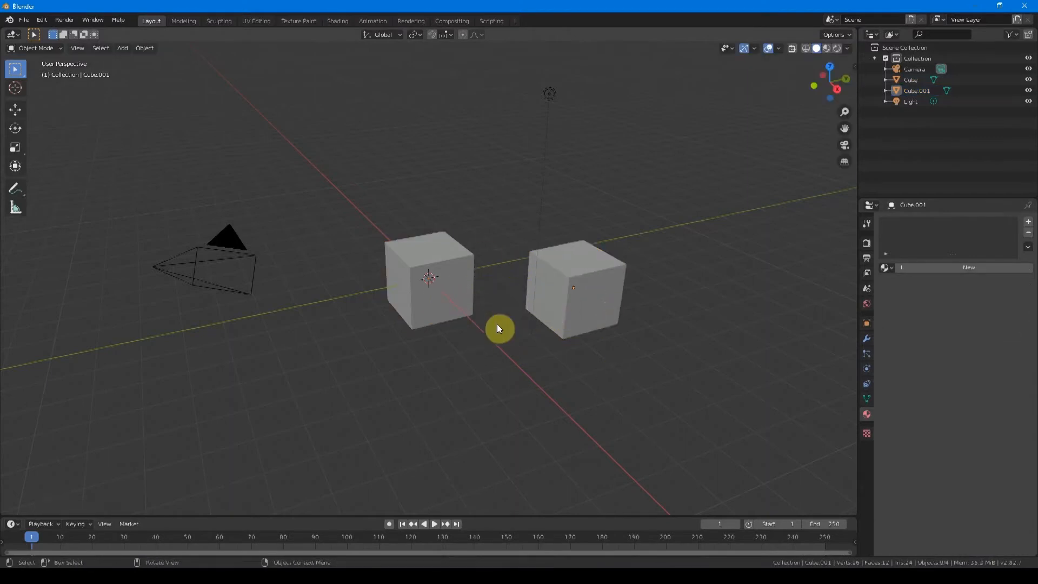
# Create a new material for the second cube and enlarge the area showing its surface settings.
pyautogui.click(566, 311)
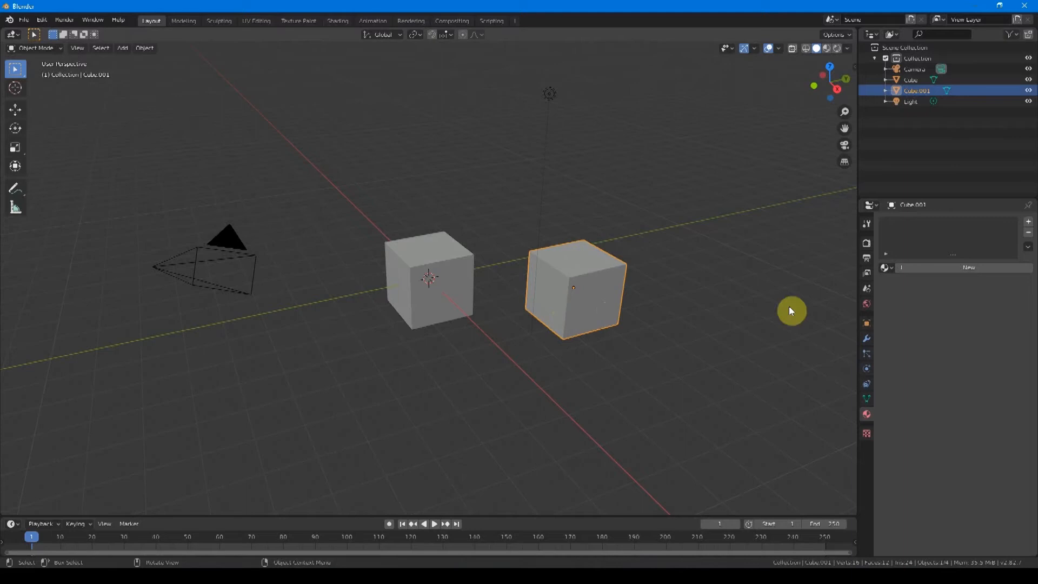
pyautogui.click(968, 270)
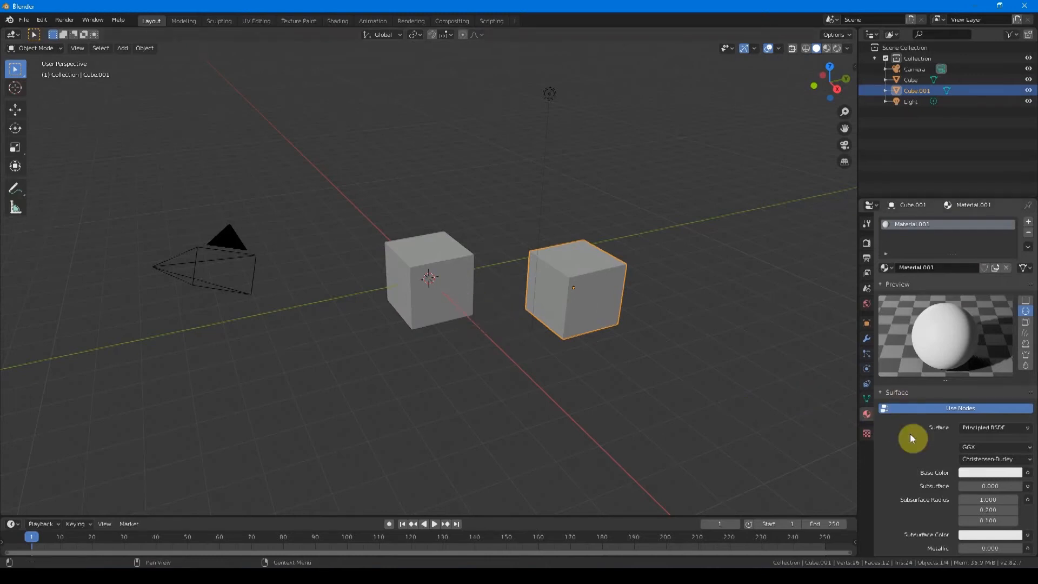
pyautogui.click(1027, 430)
pyautogui.scroll(-4, 926, 447)
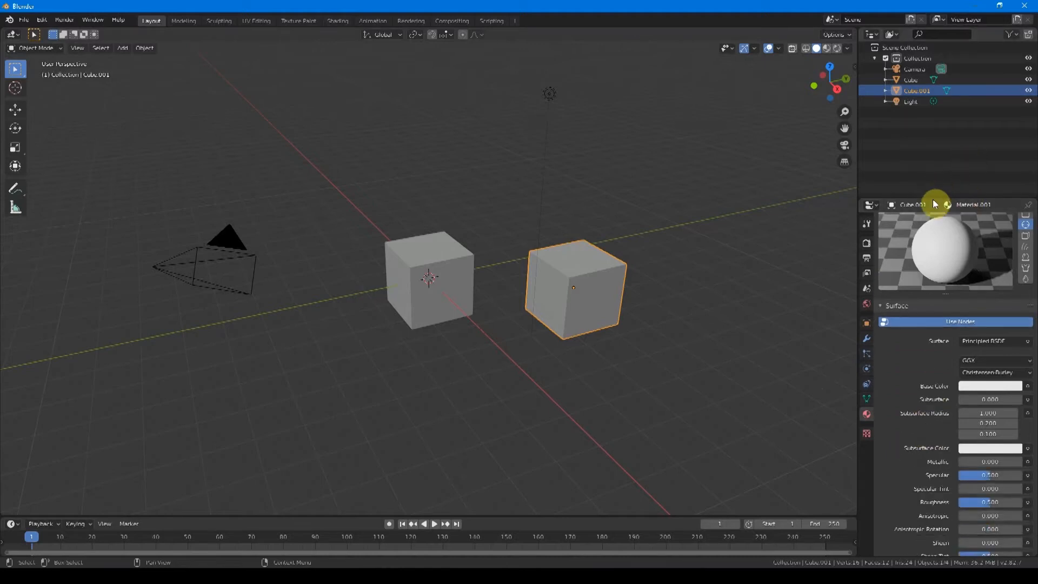
pyautogui.moveTo(932, 199); pyautogui.dragTo(931, 112)
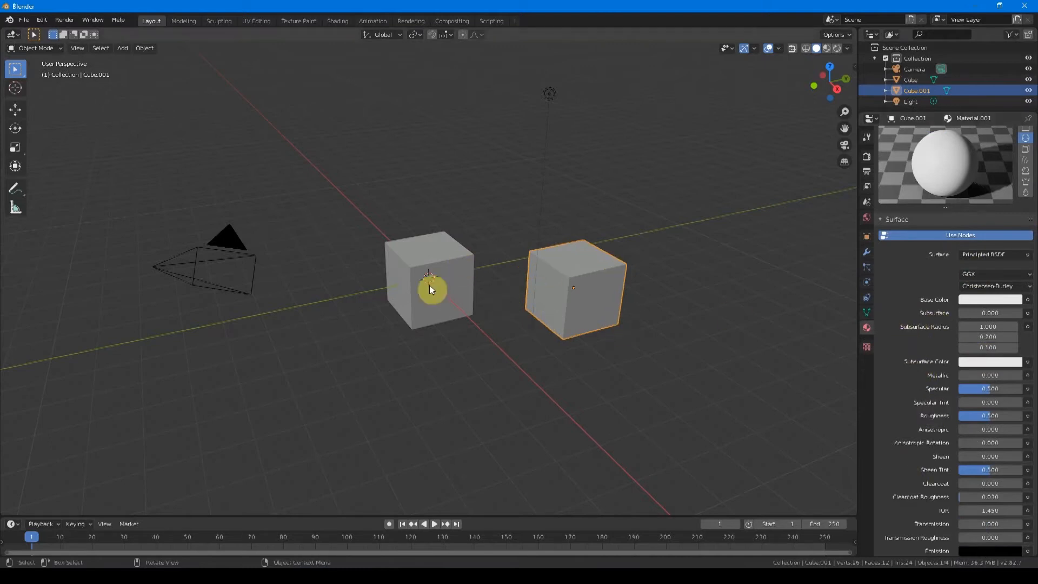
# Give the second cube's material a light red base color and switch the viewport to rendered shading.
pyautogui.click(974, 300)
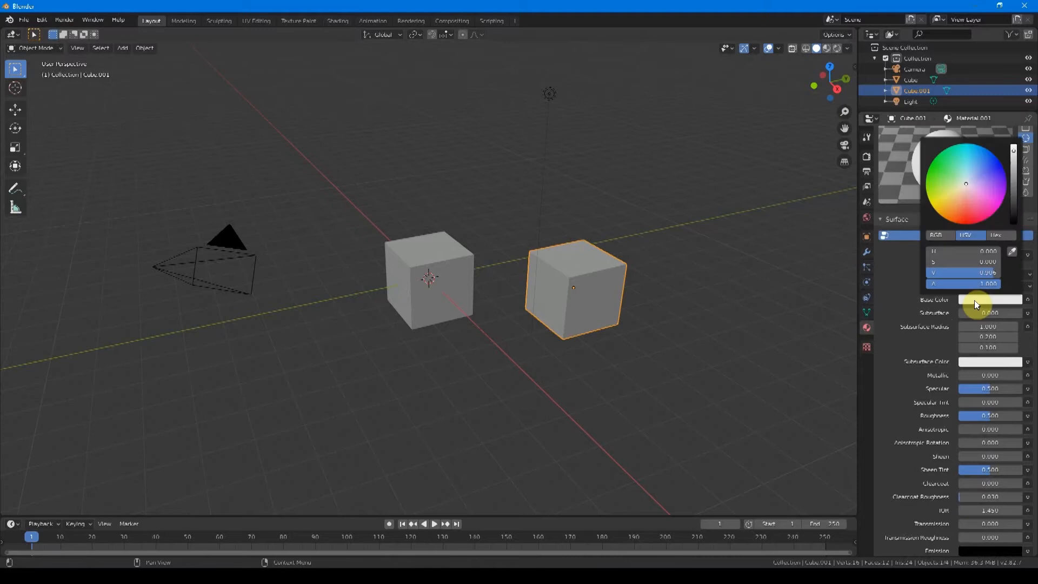
pyautogui.moveTo(969, 200); pyautogui.dragTo(967, 211)
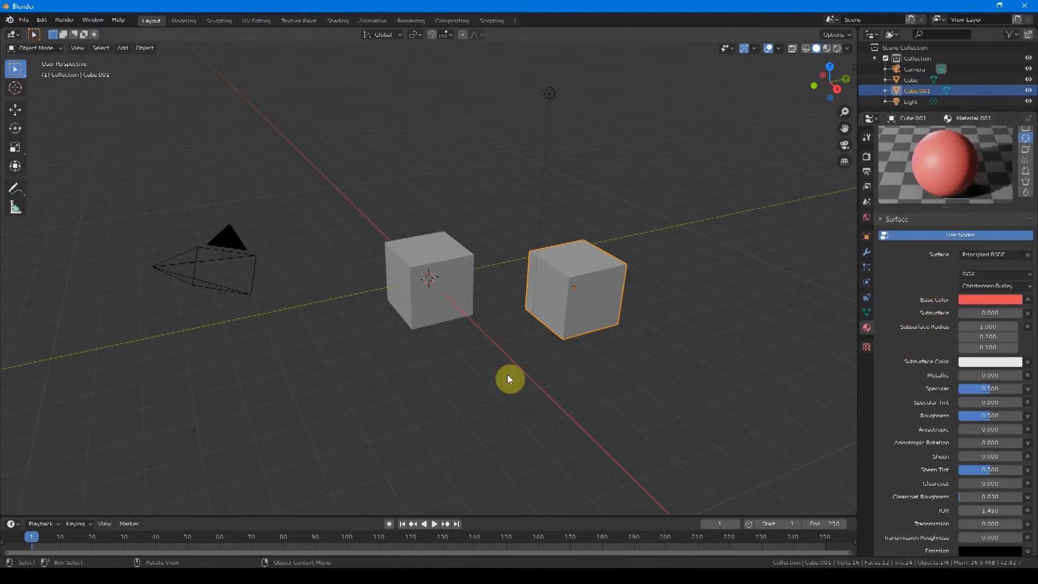
pyautogui.click(836, 49)
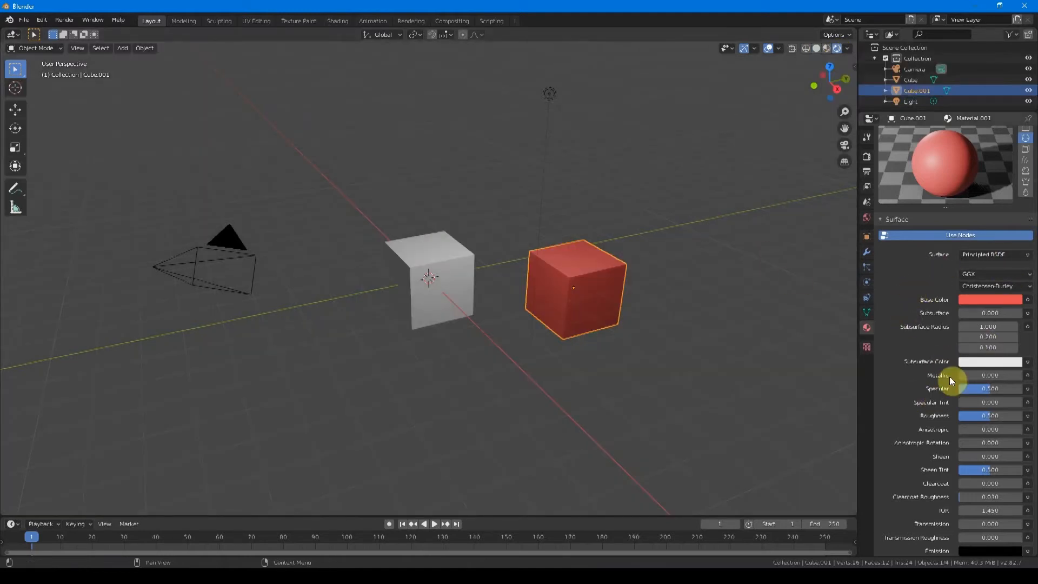
# Set the second cube's material to metallic 0.000 and roughness 0.000.
pyautogui.moveTo(964, 375); pyautogui.dragTo(943, 373)
pyautogui.moveTo(989, 415); pyautogui.dragTo(959, 415)
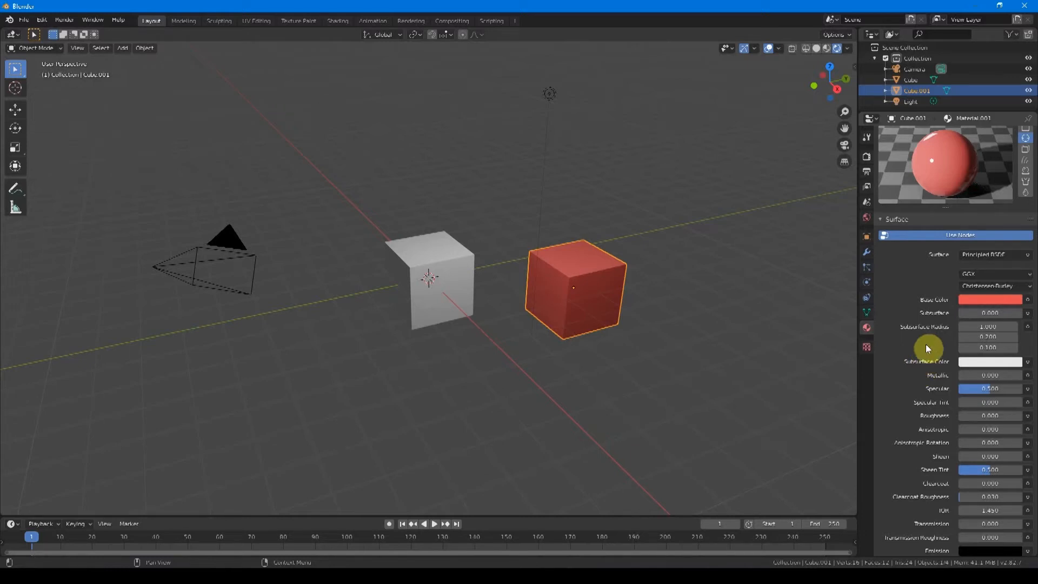
# Assign an Image Texture to the base color and load Marble009_2K_Color.jpg.
pyautogui.click(1027, 302)
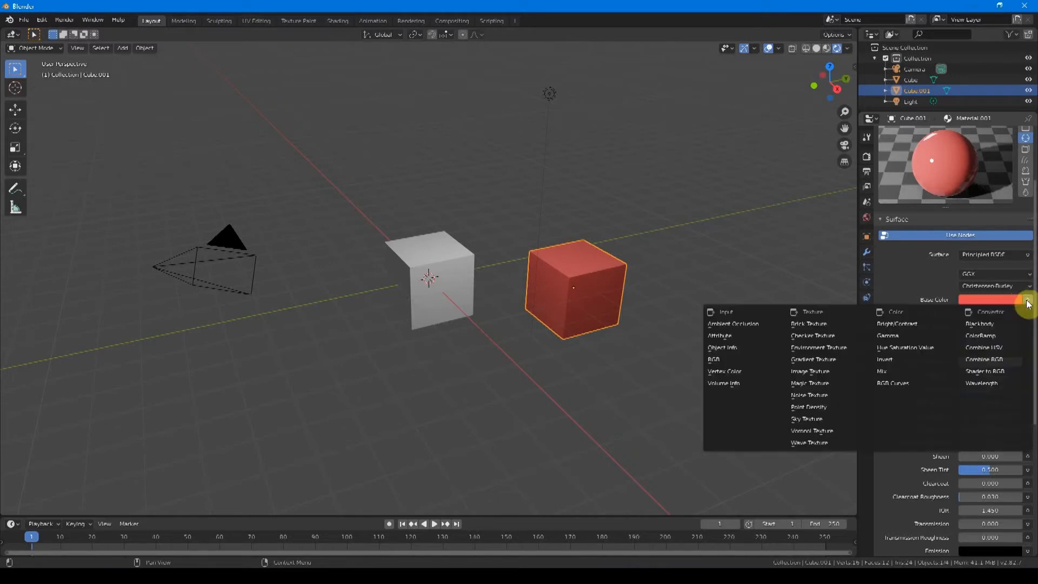
pyautogui.click(835, 372)
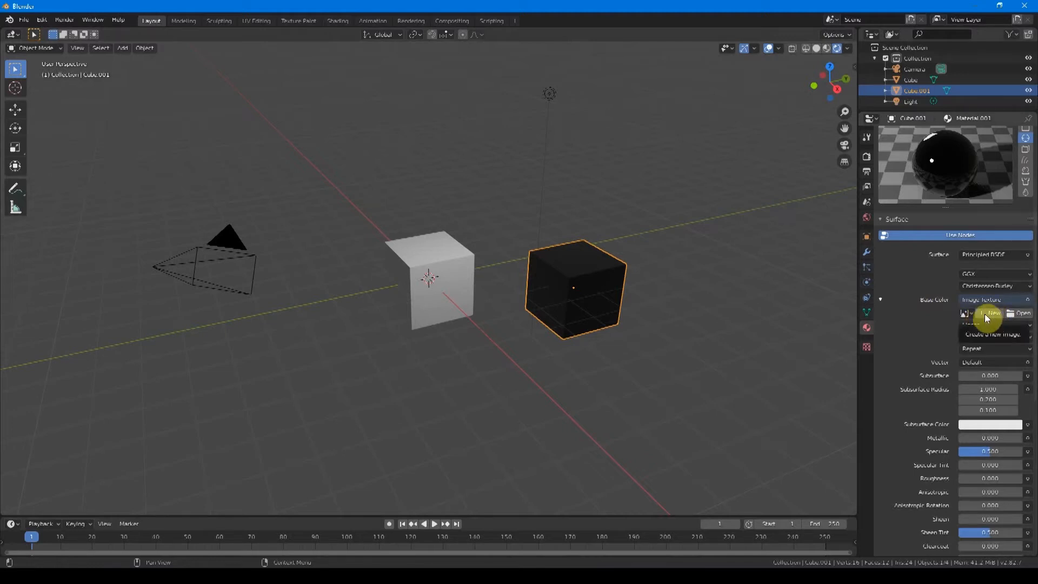
pyautogui.click(1017, 314)
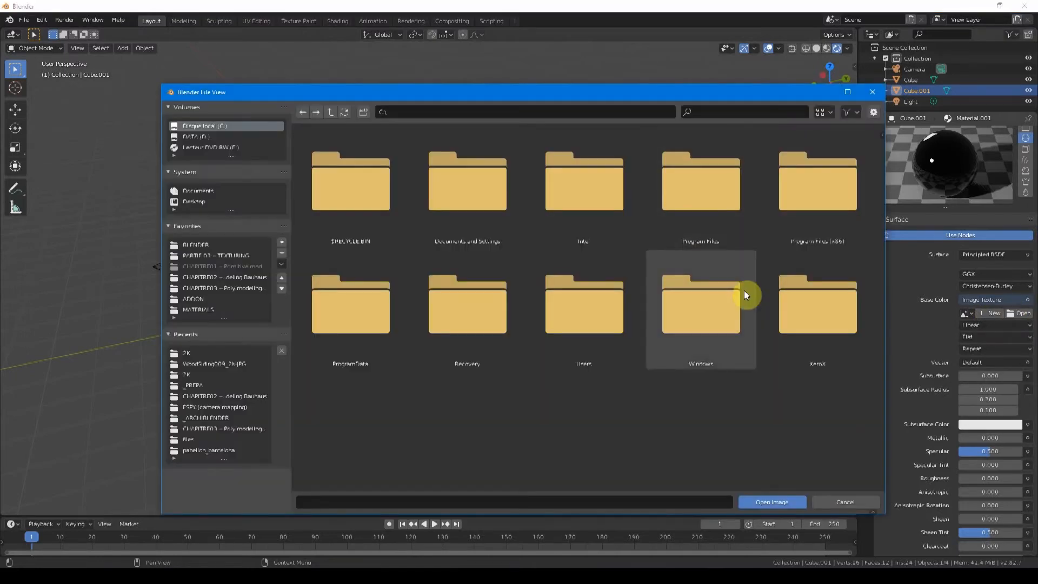
pyautogui.doubleClick(358, 194)
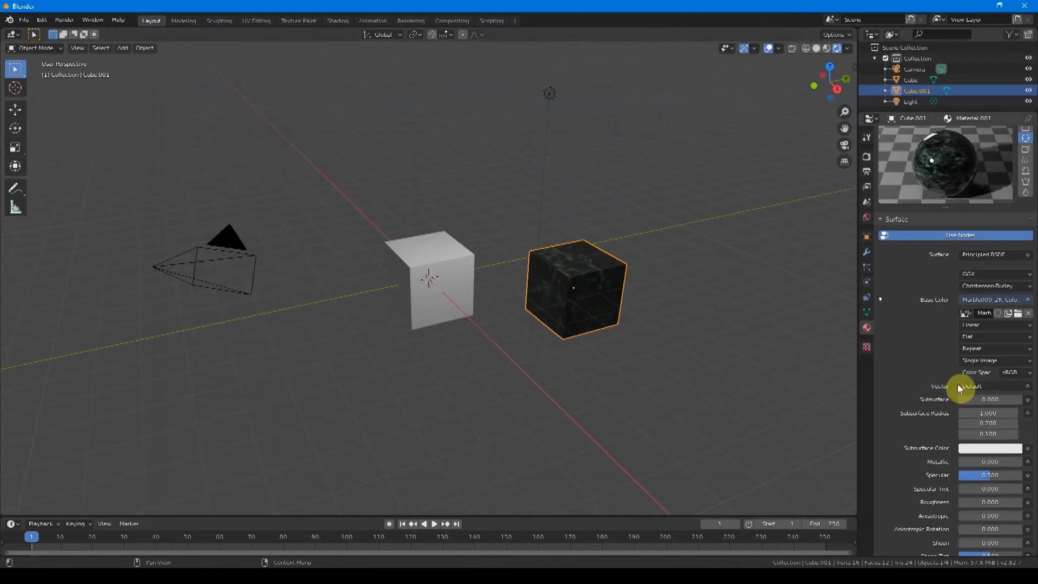
# Add Mapping to the color texture's vector, fed by Texture Coordinate, with a scale of 2.000 on X, Y and Z.
pyautogui.click(1027, 387)
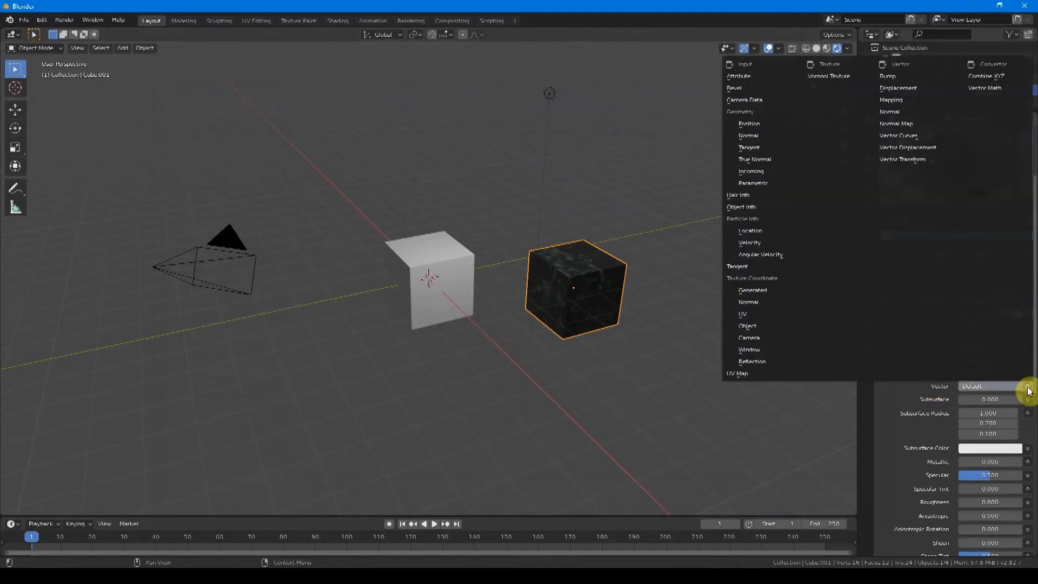
pyautogui.click(895, 101)
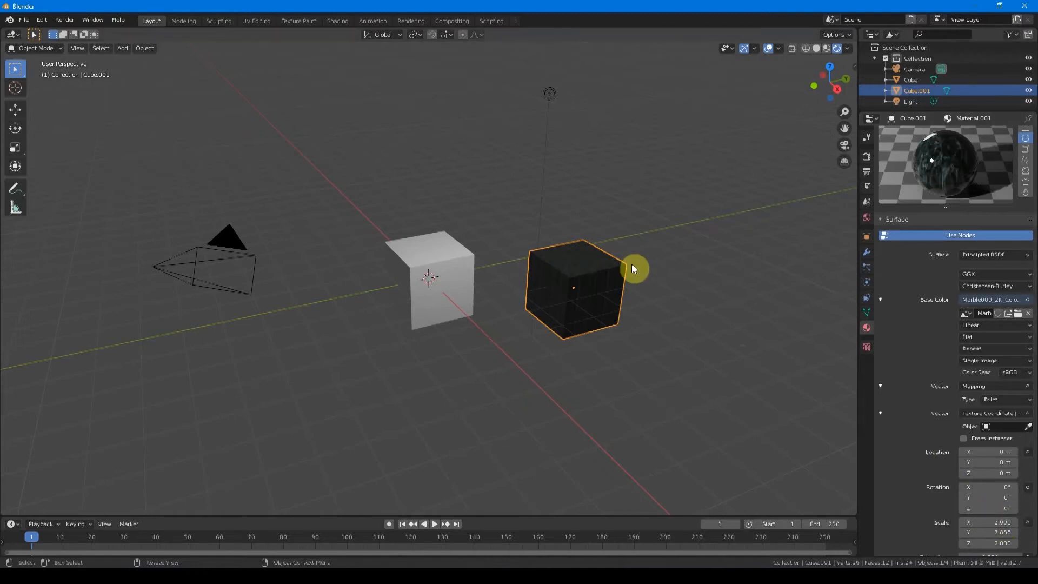
pyautogui.scroll(6, 603, 259)
pyautogui.moveTo(540, 306); pyautogui.dragTo(525, 366, button='middle')
pyautogui.keyDown('shift'); pyautogui.moveTo(592, 377); pyautogui.dragTo(545, 340, button='middle'); pyautogui.keyUp('shift')
pyautogui.scroll(1, 545, 339)
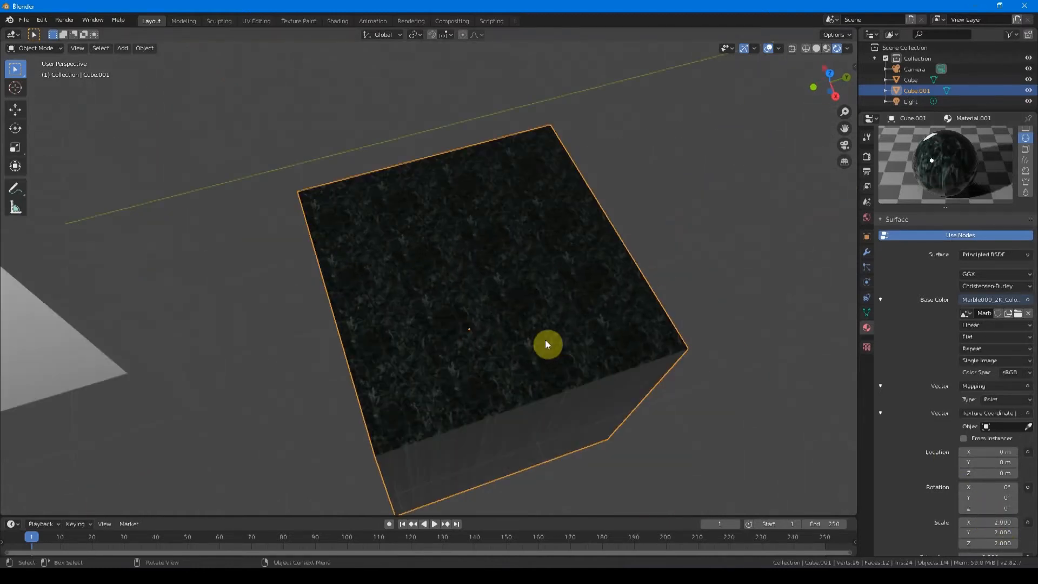
pyautogui.click(880, 386)
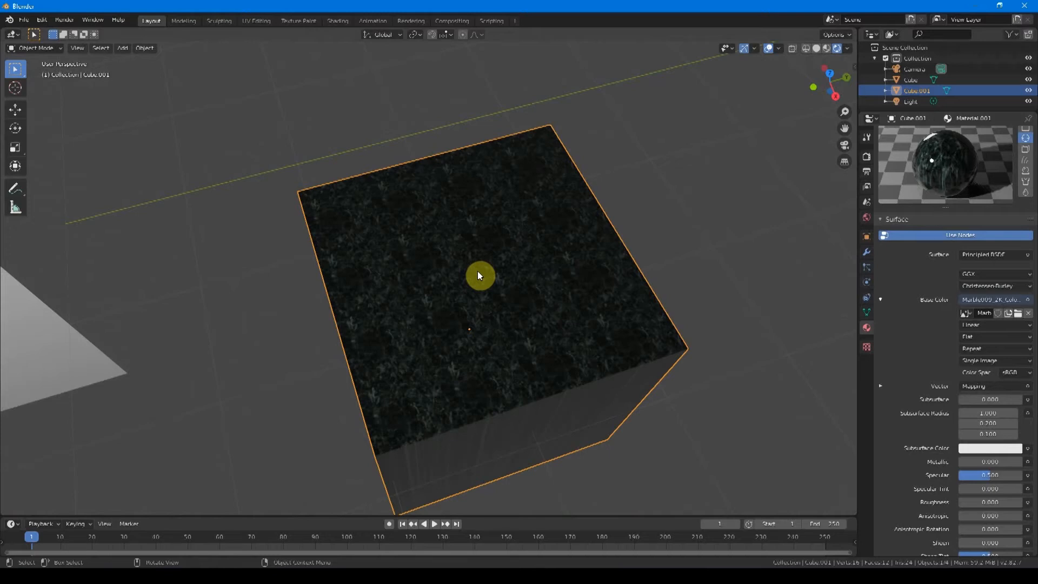
# Assign an Image Texture to the roughness and load Marble009_2K_Roughness.jpg.
pyautogui.scroll(-1, 1017, 465)
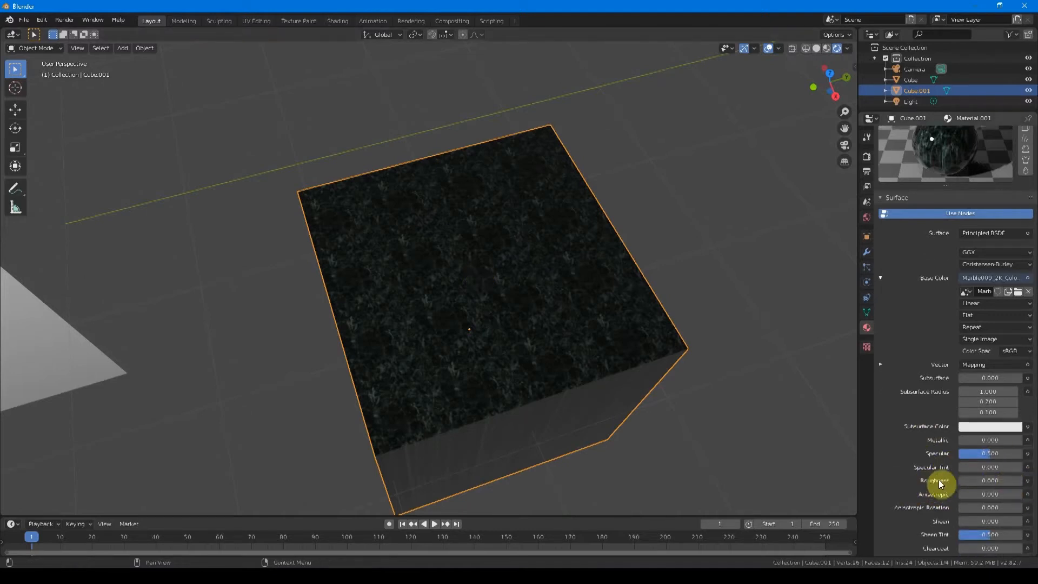
pyautogui.click(1028, 480)
pyautogui.click(1028, 481)
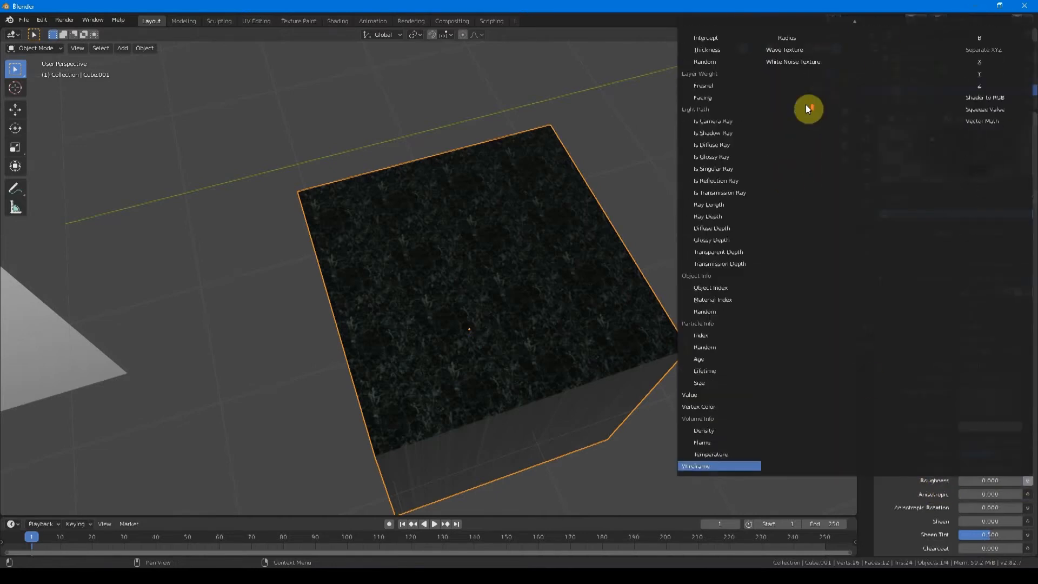
pyautogui.click(798, 75)
pyautogui.scroll(-4, 936, 436)
pyautogui.click(1019, 407)
pyautogui.doubleClick(459, 188)
pyautogui.click(703, 211)
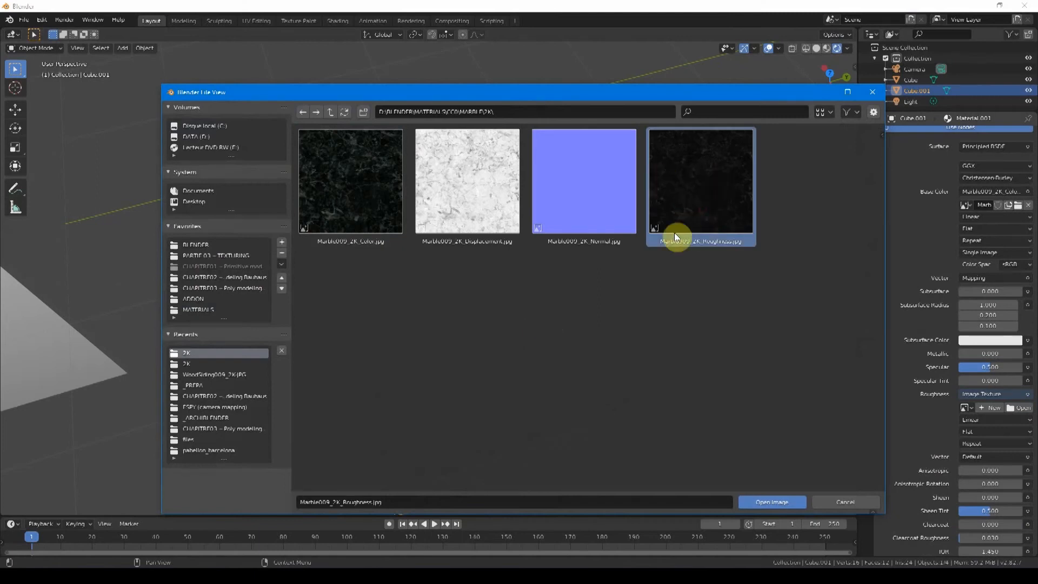
pyautogui.doubleClick(700, 195)
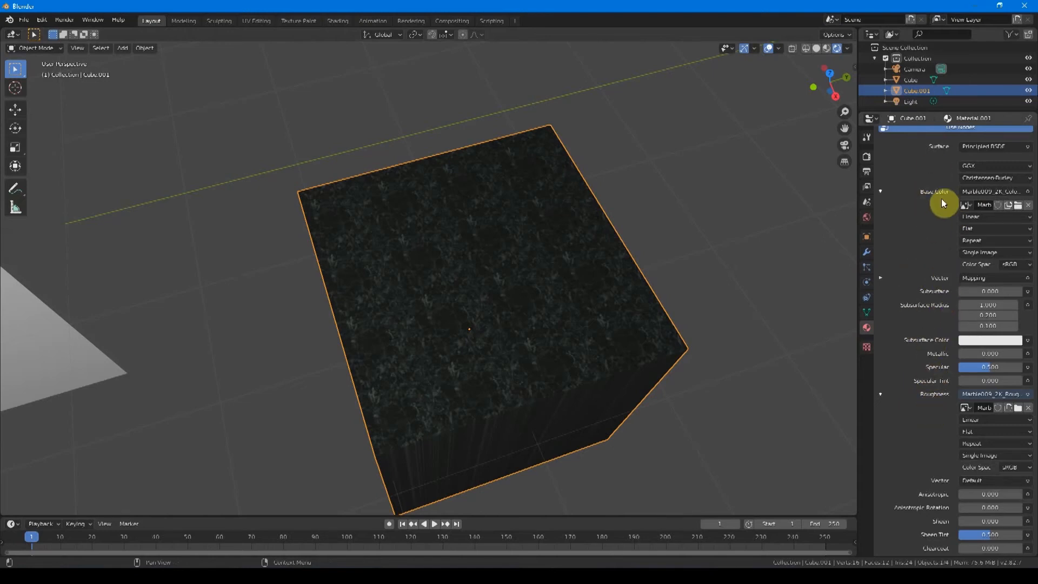
# Add Mapping to the roughness texture's vector, matching the color texture's Texture Coordinate input and scale of 2.000 on all axes.
pyautogui.click(941, 279)
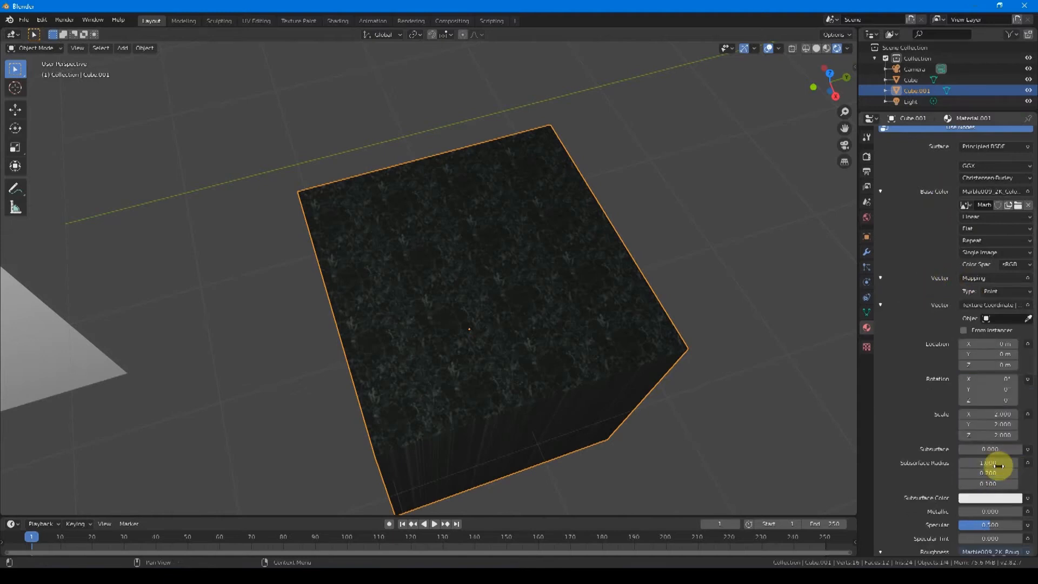
pyautogui.click(880, 278)
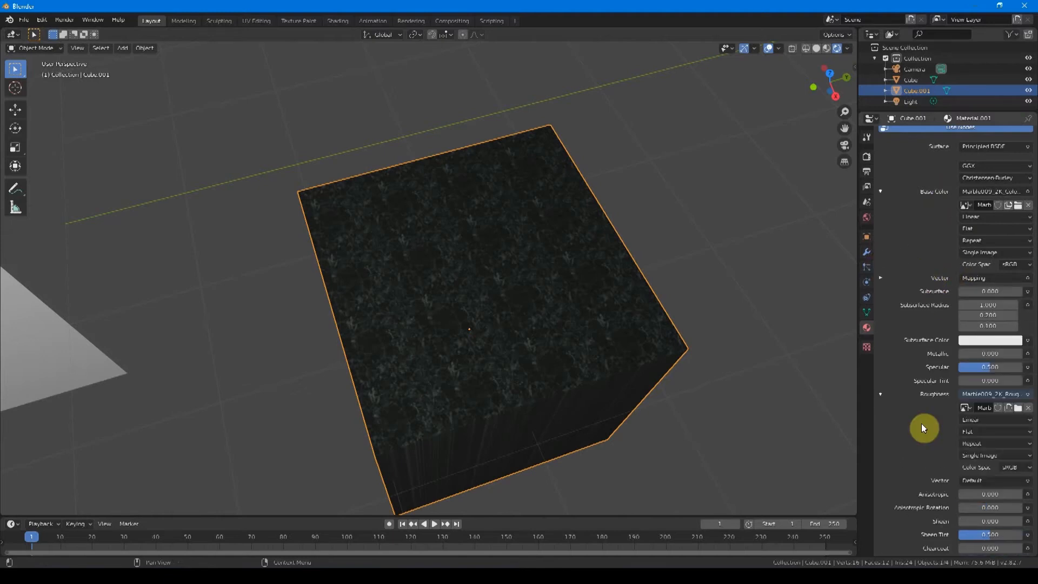
pyautogui.scroll(-3, 930, 400)
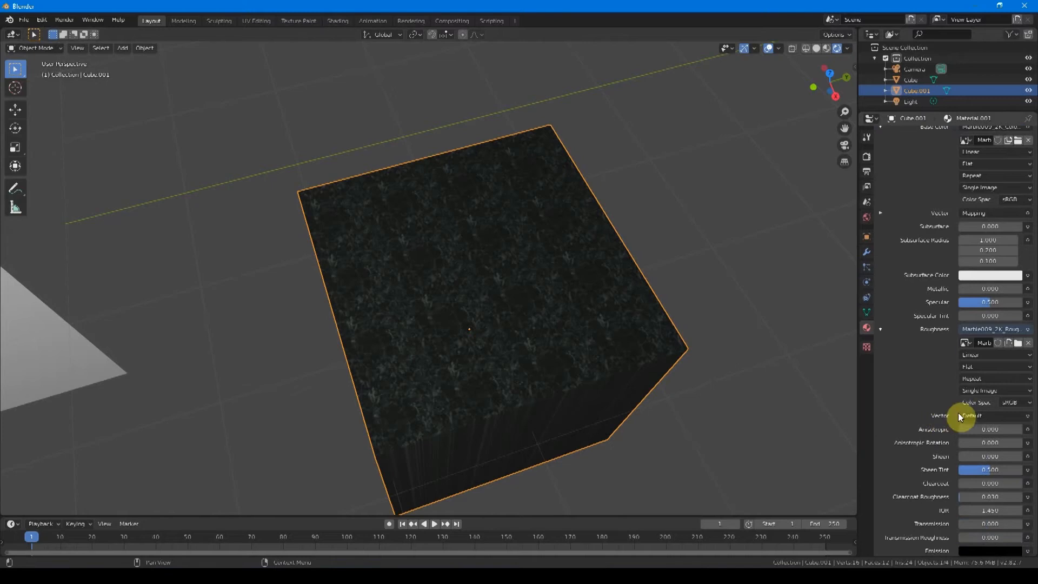
pyautogui.click(1027, 415)
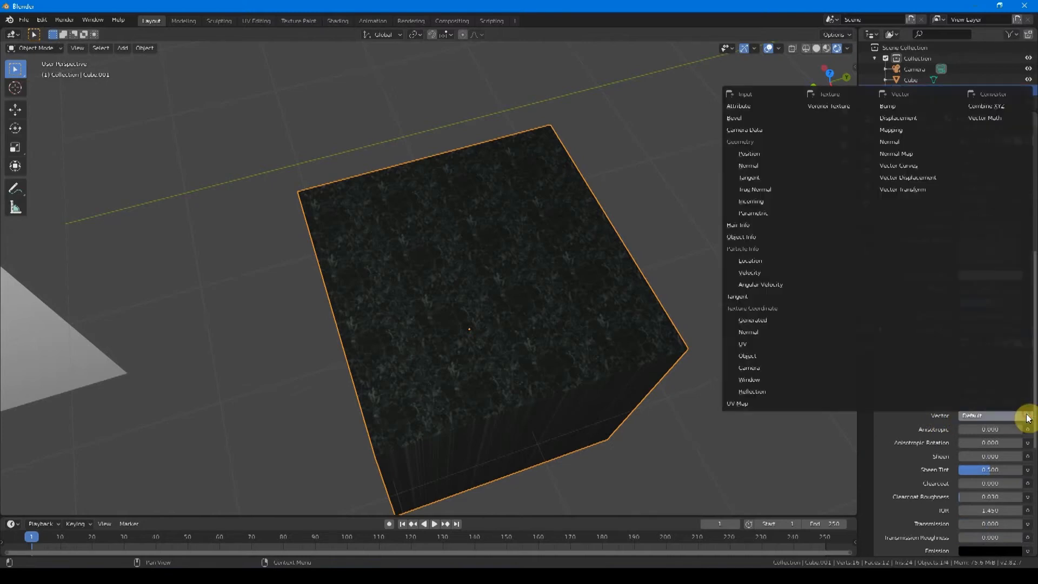
pyautogui.click(893, 131)
pyautogui.press('Return')
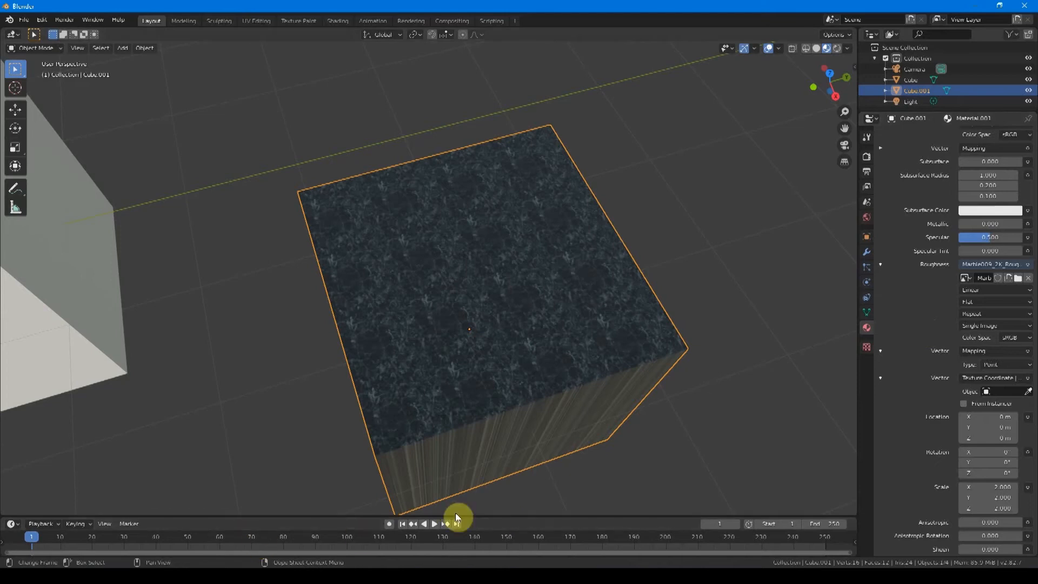
# Enlarge the timeline area and turn it into a Shader Editor showing the Material.001 node tree.
pyautogui.moveTo(470, 515); pyautogui.dragTo(471, 362)
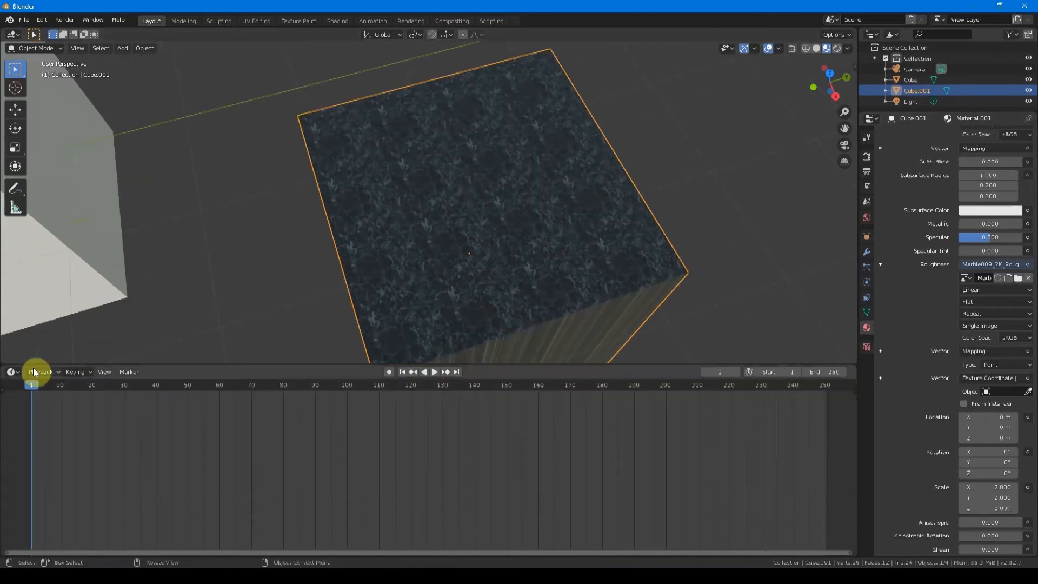
pyautogui.click(13, 372)
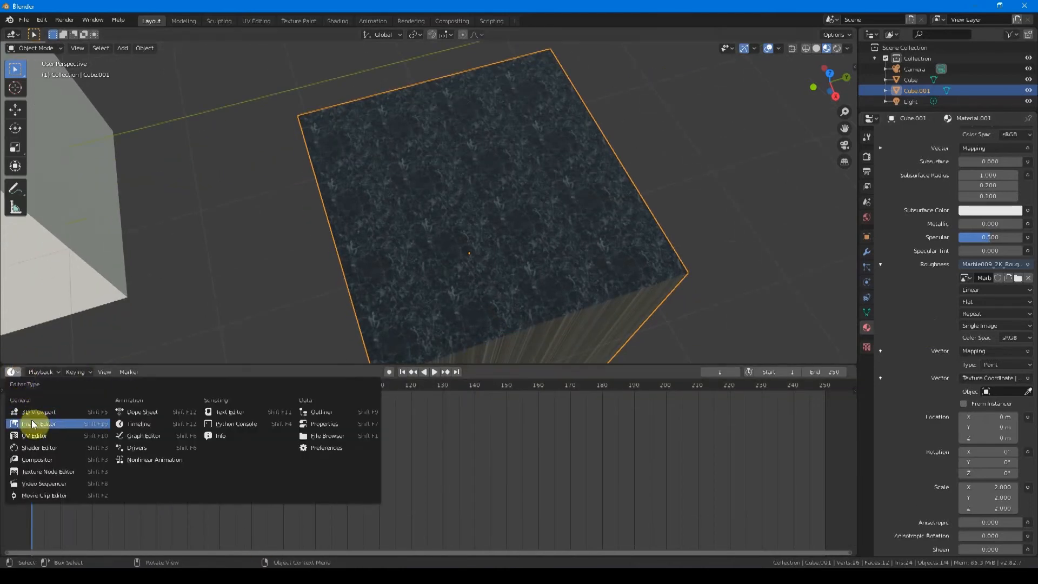
pyautogui.click(43, 451)
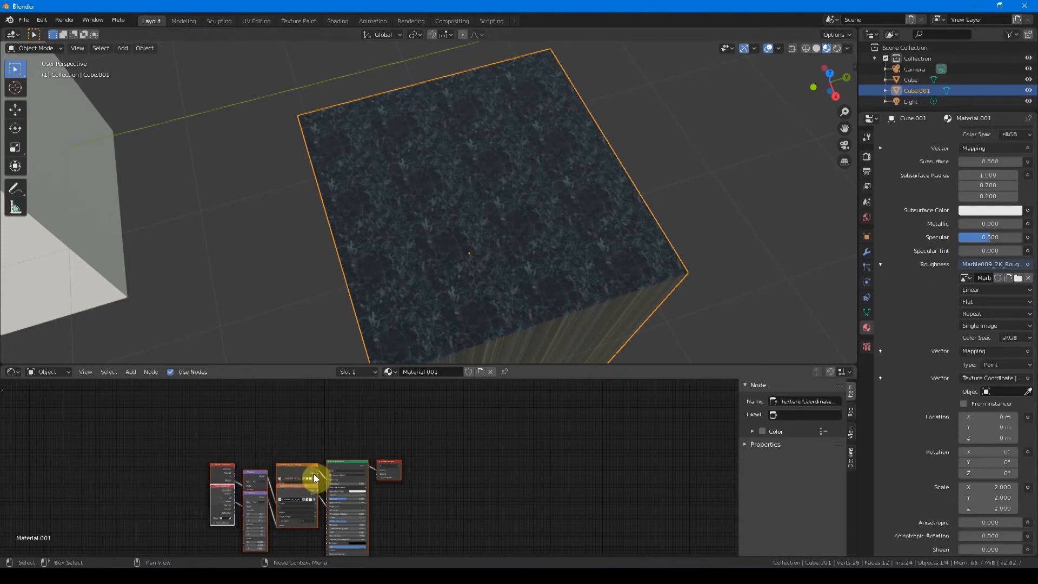
pyautogui.moveTo(319, 475); pyautogui.dragTo(418, 428, button='middle')
pyautogui.scroll(3, 428, 426)
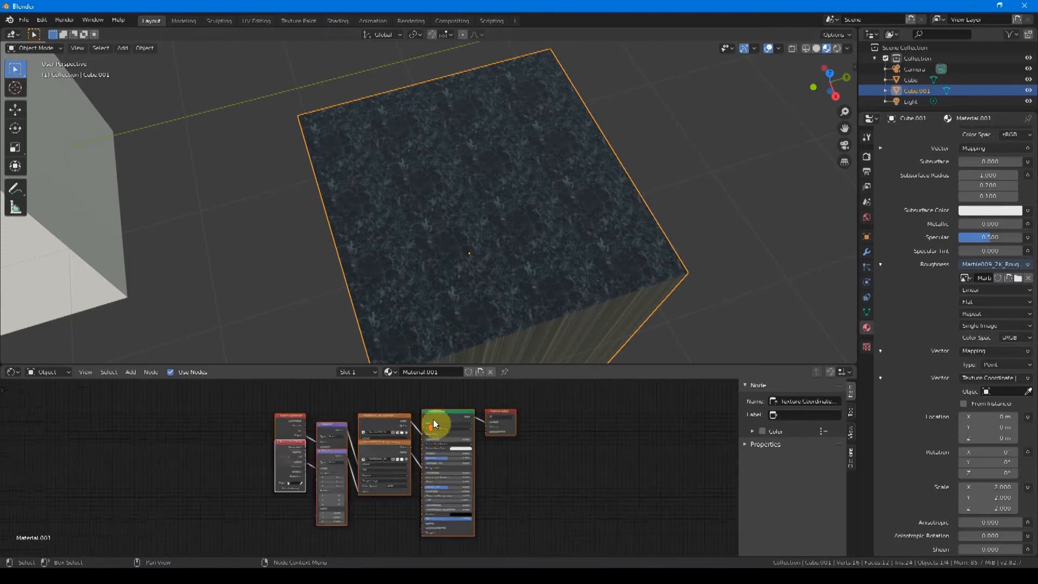
# Spread out the overlapping nodes into separate color and roughness rows, with the Material Output moved away from the Principled BSDF.
pyautogui.click(390, 419)
pyautogui.moveTo(382, 421); pyautogui.dragTo(378, 395)
pyautogui.moveTo(382, 443); pyautogui.dragTo(376, 485)
pyautogui.moveTo(507, 412); pyautogui.dragTo(553, 412)
pyautogui.moveTo(279, 415); pyautogui.dragTo(237, 394)
pyautogui.moveTo(291, 445); pyautogui.dragTo(239, 474)
pyautogui.moveTo(308, 424); pyautogui.dragTo(270, 394)
pyautogui.moveTo(335, 456); pyautogui.dragTo(296, 494)
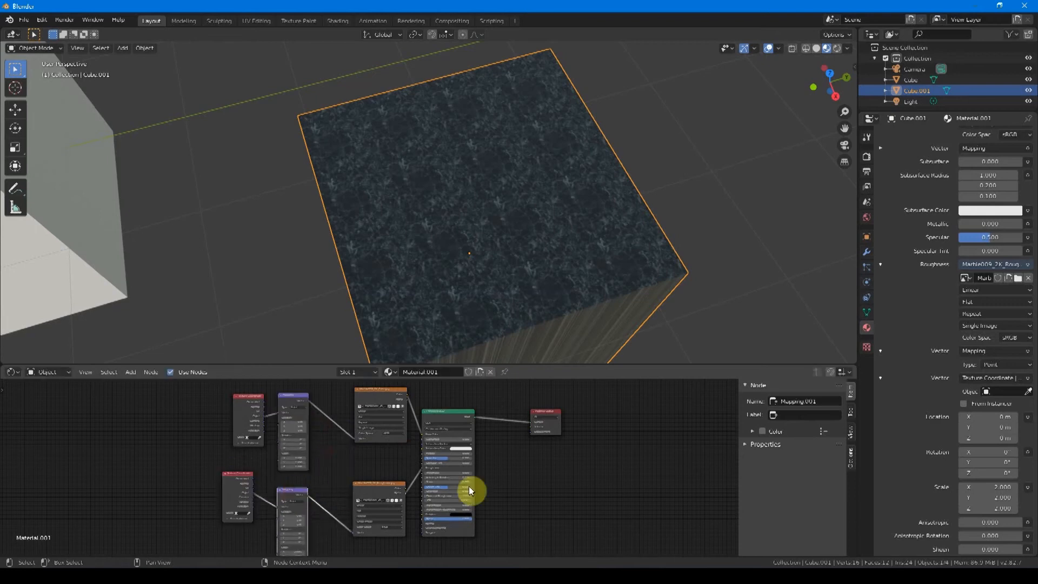
# Make the Shader Editor area taller and center the node tree in it.
pyautogui.moveTo(537, 361); pyautogui.dragTo(537, 292)
pyautogui.moveTo(557, 458); pyautogui.dragTo(602, 457, button='middle')
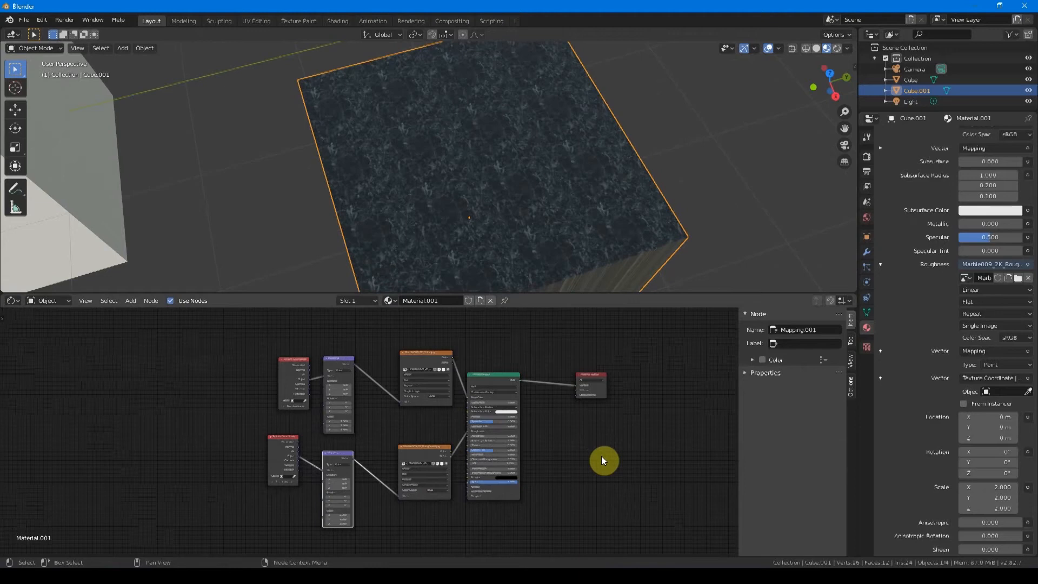
pyautogui.moveTo(602, 457); pyautogui.dragTo(571, 454, button='middle')
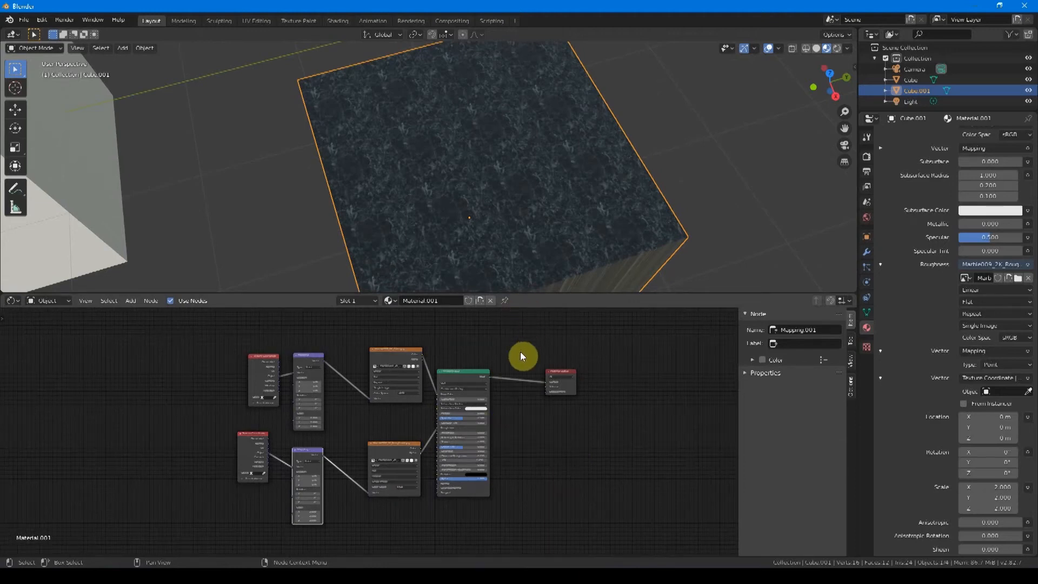
# Maximize the Shader Editor and select the Principled BSDF node.
pyautogui.moveTo(520, 352); pyautogui.dragTo(509, 336, button='middle')
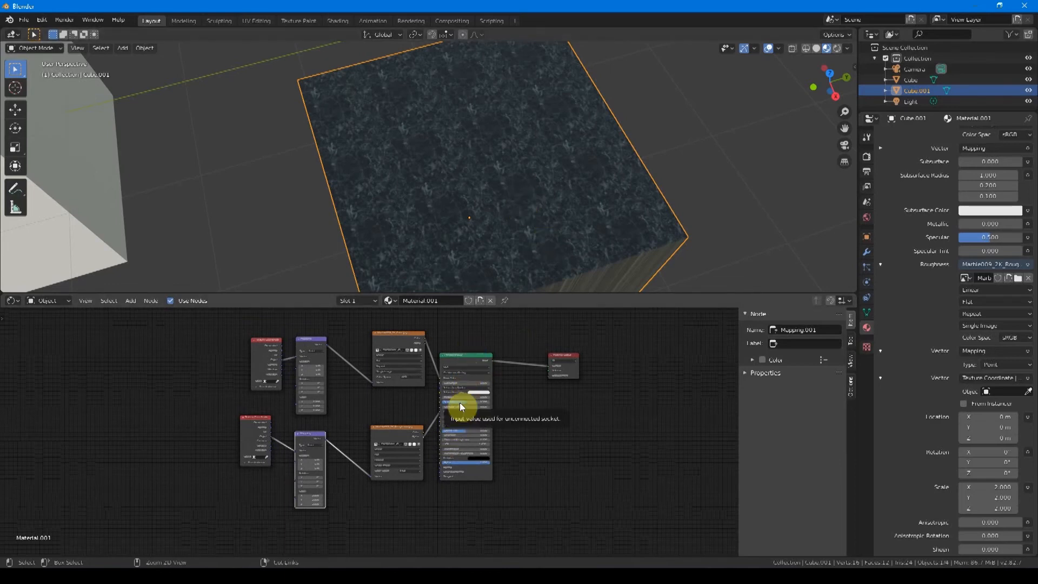
pyautogui.hotkey('ctrl', 'space')
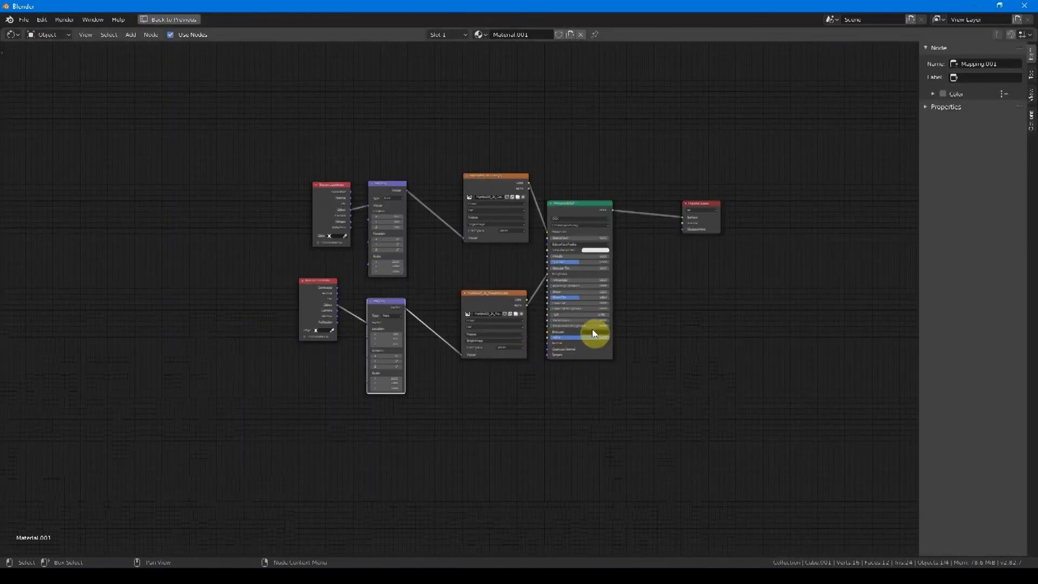
pyautogui.scroll(4, 598, 320)
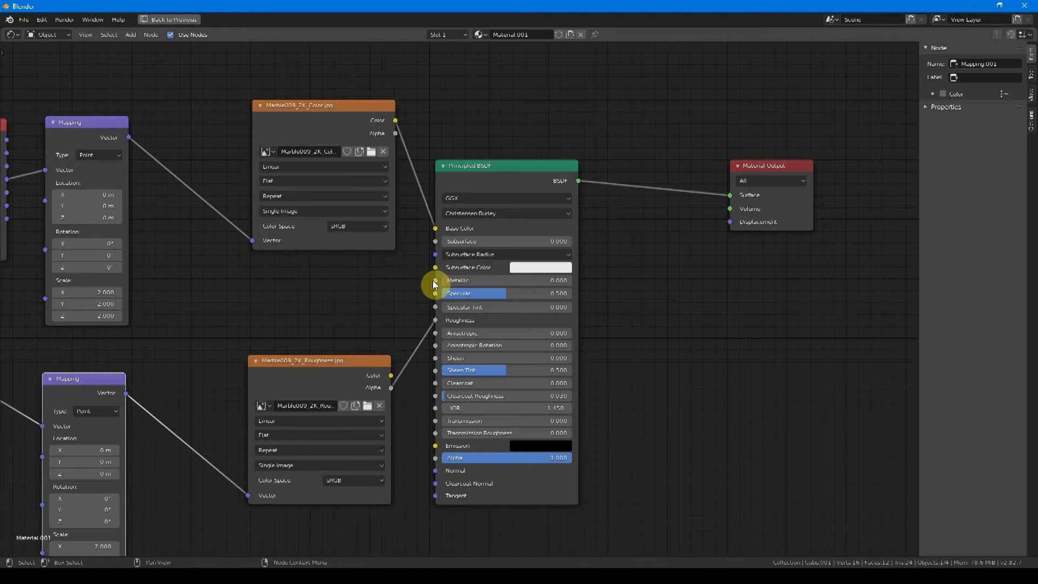
pyautogui.click(460, 281)
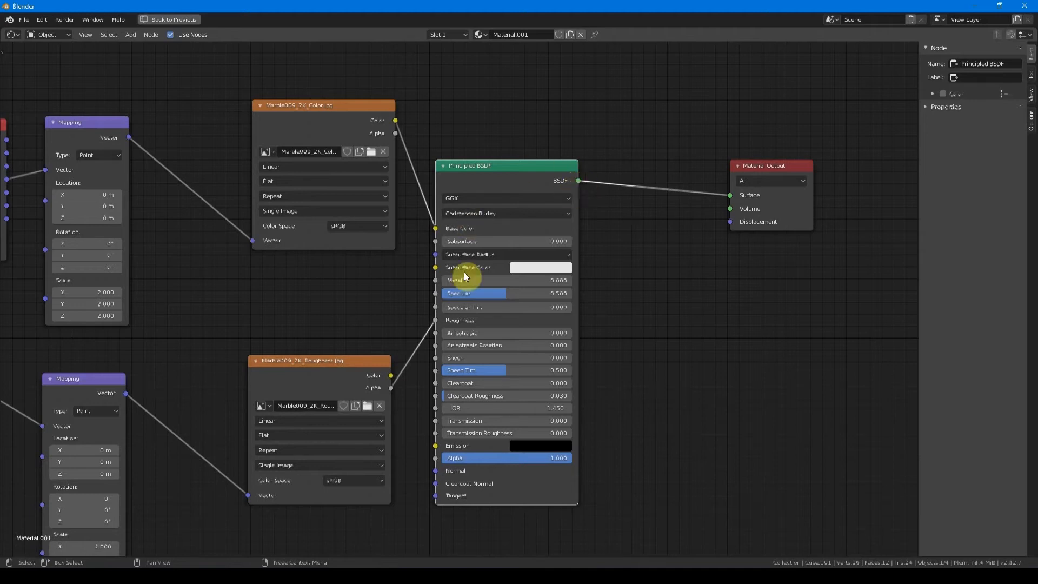
pyautogui.click(130, 35)
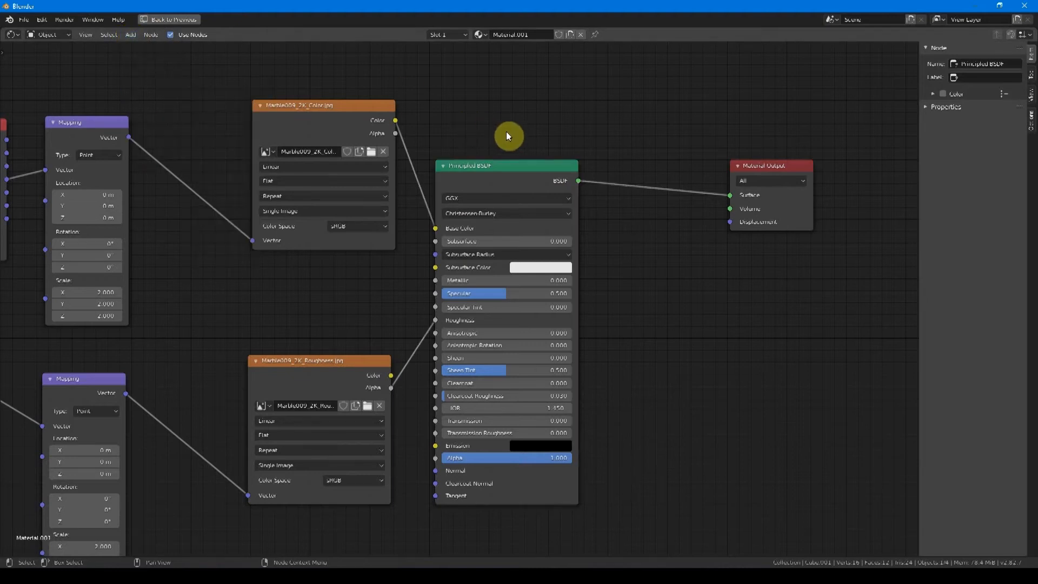
pyautogui.hotkey('shift', 'a')
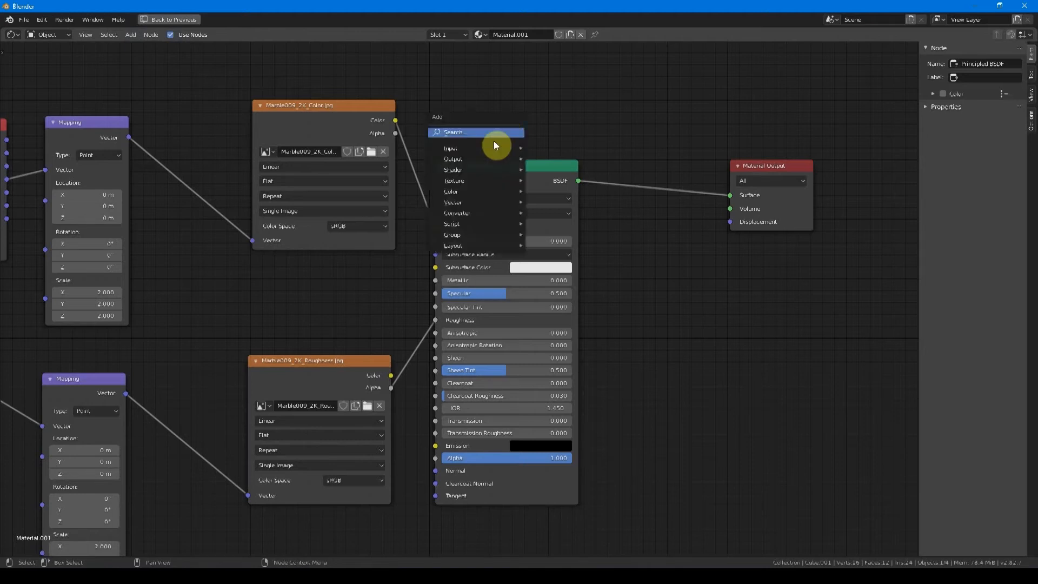
# Delete all texture, Mapping and Texture Coordinate nodes, and cut the link between the Principled BSDF and Material Output.
pyautogui.scroll(-6, 462, 292)
pyautogui.moveTo(393, 125); pyautogui.dragTo(91, 455)
pyautogui.press('x')
pyautogui.scroll(4, 411, 335)
pyautogui.keyDown('ctrl'); pyautogui.moveTo(664, 168); pyautogui.dragTo(638, 216, button='right'); pyautogui.keyUp('ctrl')
# Add an Ambient Occlusion input node at the far left of the node tree.
pyautogui.hotkey('shift', 'a')
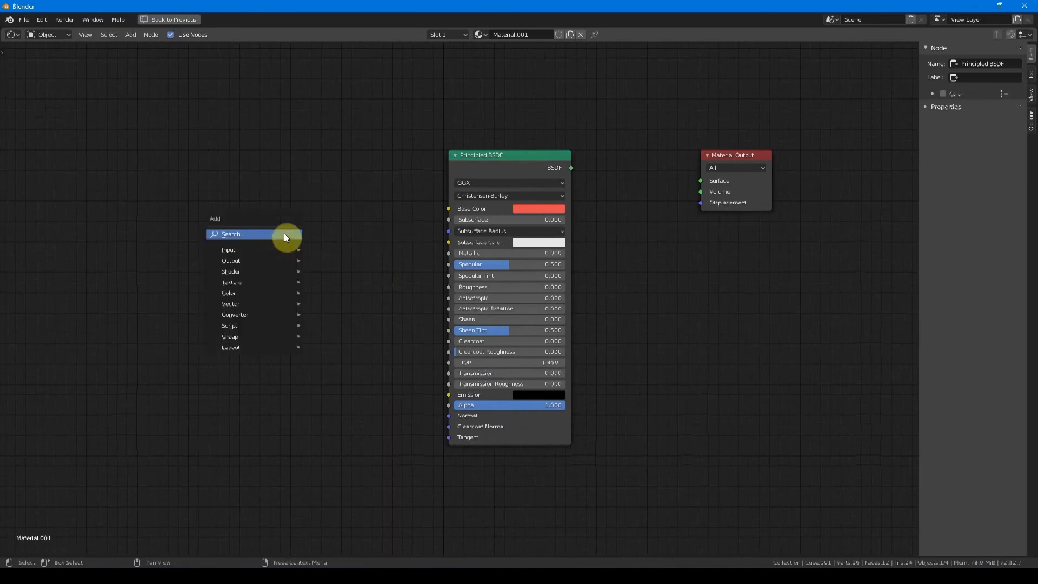
pyautogui.moveTo(275, 250)
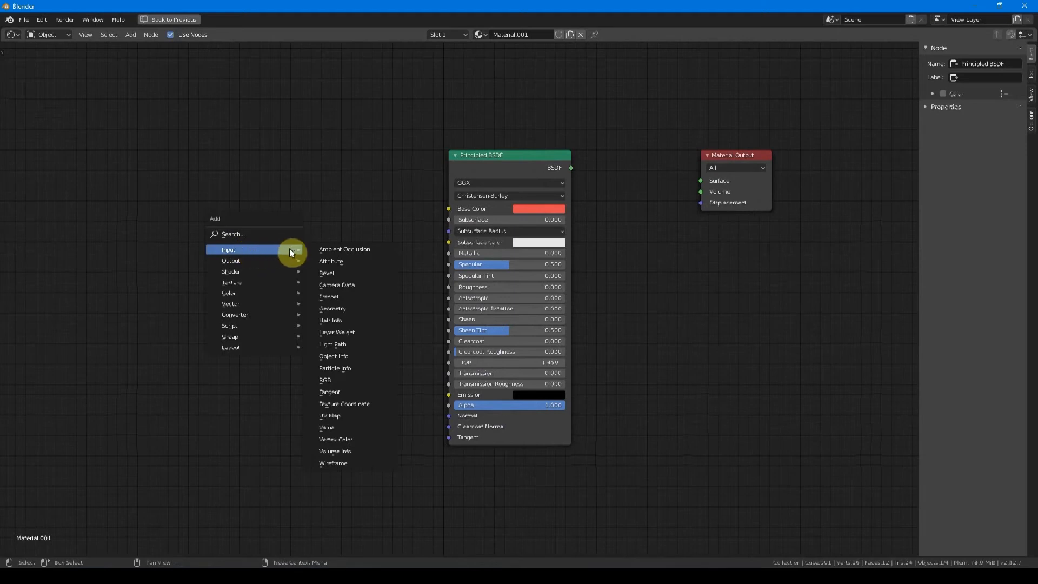
pyautogui.click(342, 249)
pyautogui.click(15, 142)
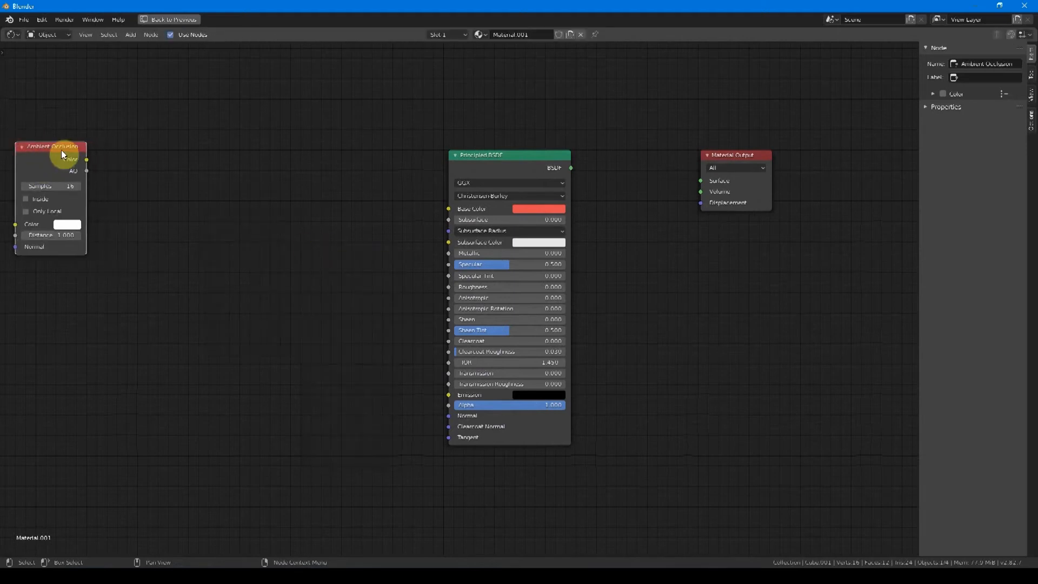
# Add the shader nodes Add Shader, Diffuse BSDF and Glossy BSDF in a column beside the Ambient Occlusion node.
pyautogui.hotkey('shift', 'a')
pyautogui.moveTo(150, 236)
pyautogui.hotkey('shift', 'a')
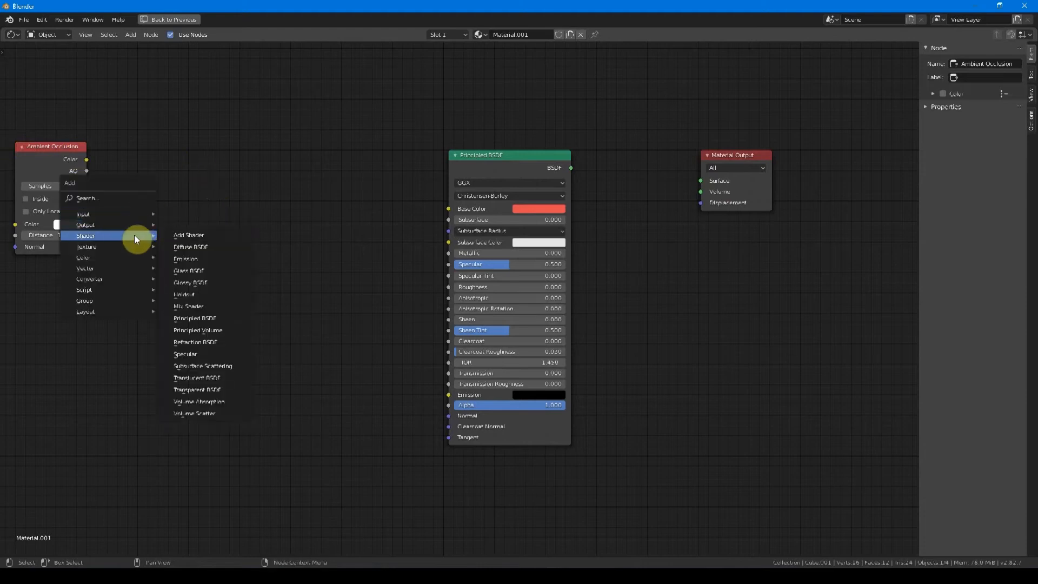
pyautogui.click(179, 236)
pyautogui.click(148, 137)
pyautogui.hotkey('shift', 'a')
pyautogui.click(198, 246)
pyautogui.click(146, 193)
pyautogui.hotkey('shift', 'a')
pyautogui.click(212, 336)
pyautogui.click(146, 263)
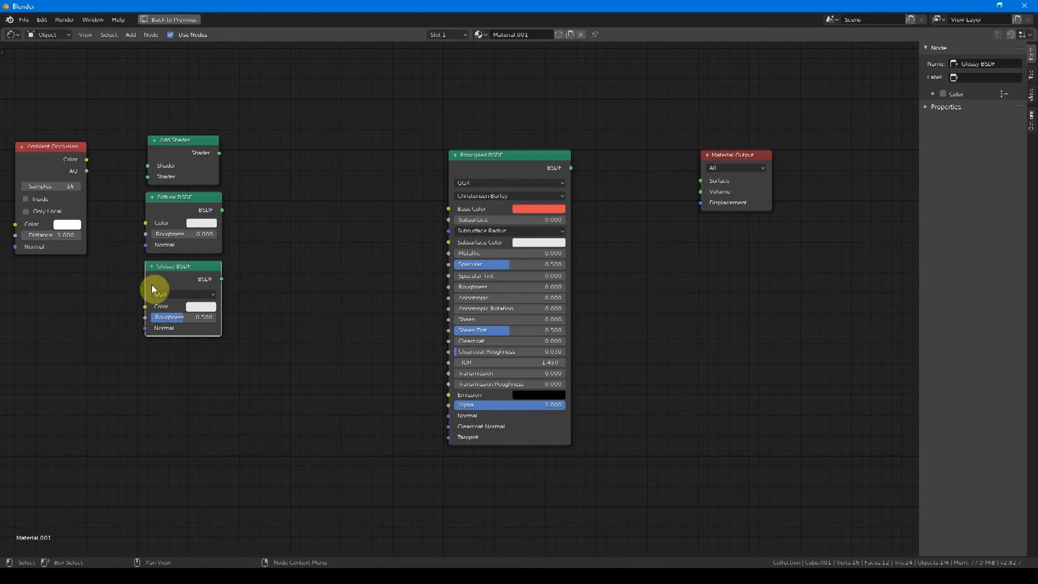
# Add Image Texture, Brick Texture and Wave Texture nodes in a column between the shader nodes and the Principled BSDF.
pyautogui.moveTo(513, 154); pyautogui.dragTo(531, 144)
pyautogui.hotkey('shift', 'a')
pyautogui.moveTo(297, 202)
pyautogui.click(350, 262)
pyautogui.click(257, 141)
pyautogui.hotkey('shift', 'a')
pyautogui.click(330, 260)
pyautogui.click(270, 260)
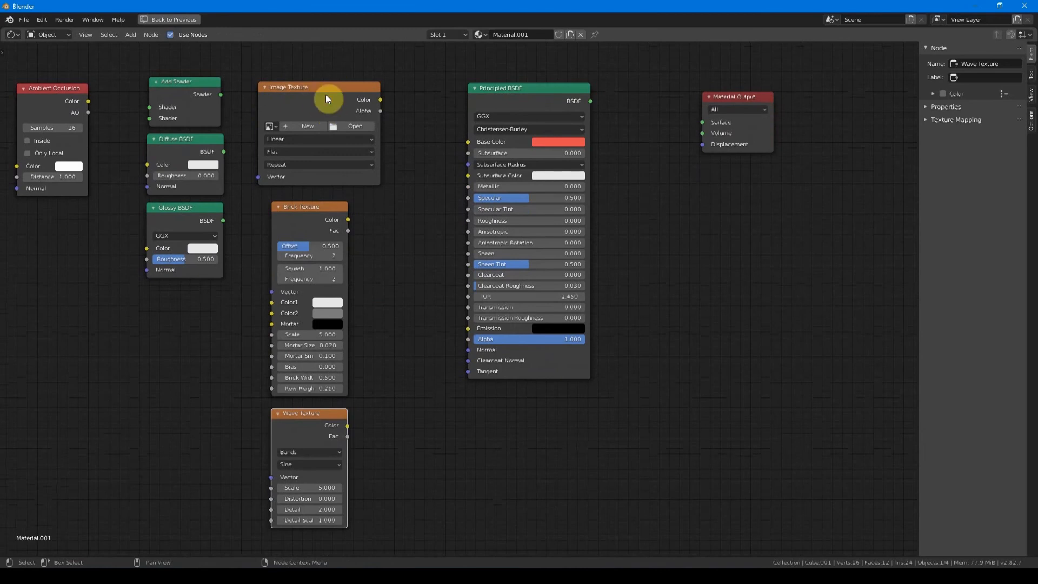
pyautogui.moveTo(327, 100)
pyautogui.mouseDown()
pyautogui.moveTo(331, 88)
pyautogui.moveTo(317, 84)
pyautogui.mouseUp()
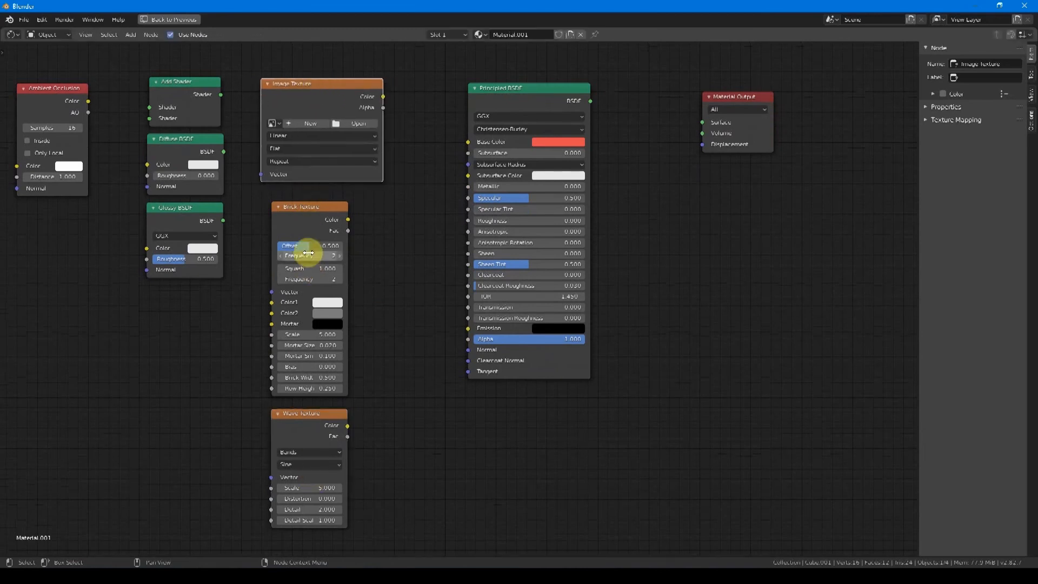
# Move the Principled BSDF farther right and add Hue Saturation Value, Invert and Gamma color nodes in a column before it.
pyautogui.moveTo(502, 88); pyautogui.dragTo(585, 91)
pyautogui.hotkey('shift', 'a')
pyautogui.click(502, 155)
pyautogui.click(431, 79)
pyautogui.hotkey('shift', 'a')
pyautogui.click(502, 266)
pyautogui.click(436, 182)
pyautogui.hotkey('shift', 'a')
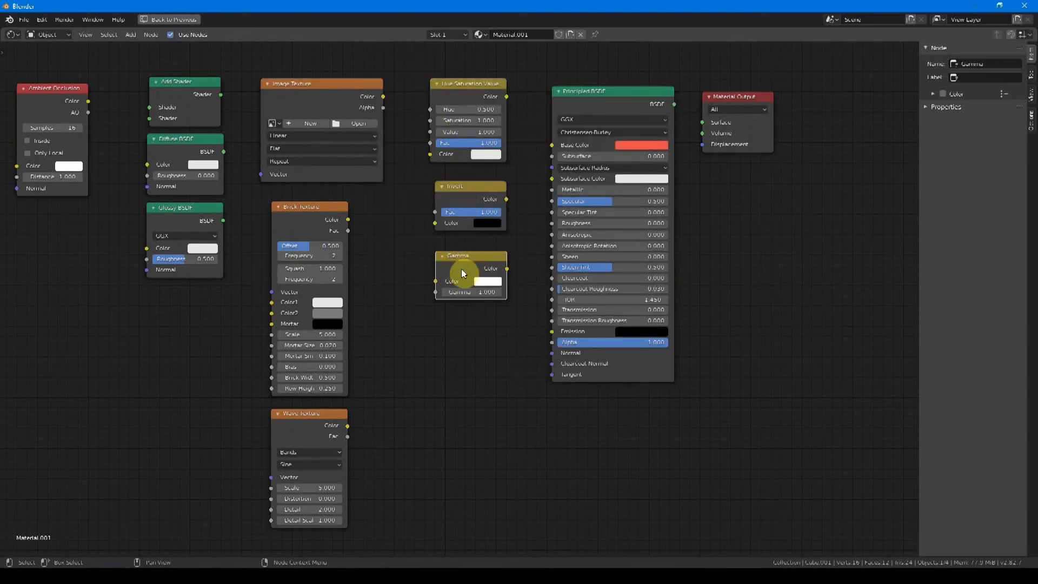
# Shift the Material Output and Principled BSDF right, and add Bump, Displacement and Normal vector nodes in the freed space.
pyautogui.moveTo(732, 99); pyautogui.dragTo(854, 95)
pyautogui.moveTo(605, 91); pyautogui.dragTo(741, 90)
pyautogui.hotkey('shift', 'a')
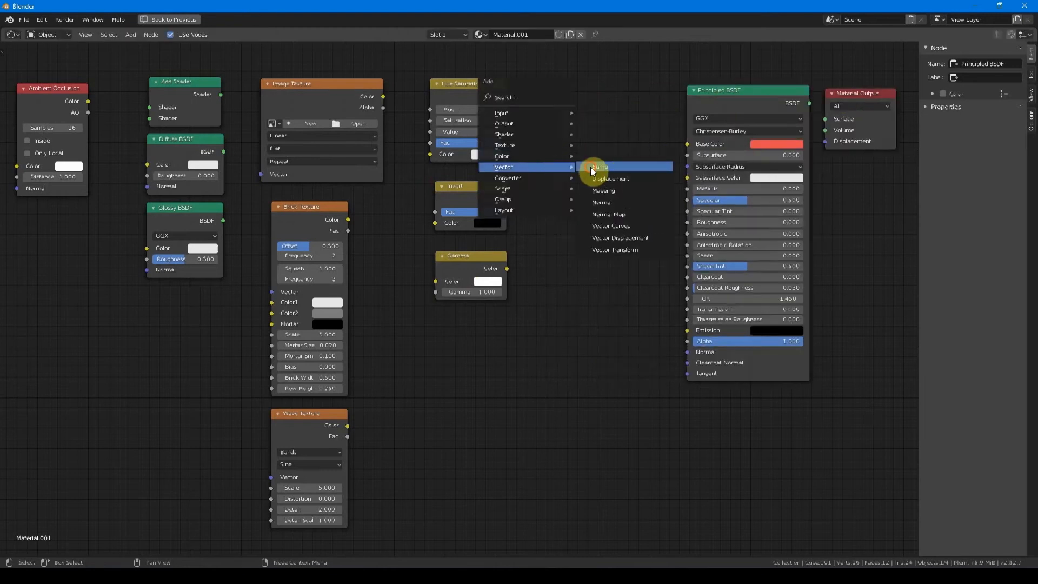
pyautogui.click(591, 168)
pyautogui.click(533, 77)
pyautogui.hotkey('shift', 'a')
pyautogui.click(528, 283)
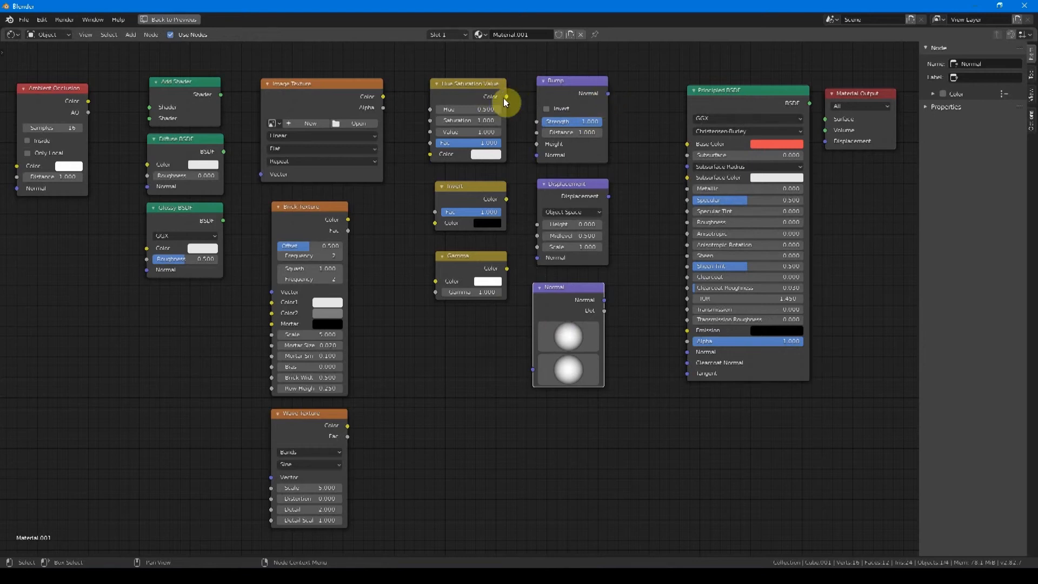
# Add Clamp, ColorRamp and Math converter nodes in a column beside the vector nodes.
pyautogui.hotkey('shift', 'a')
pyautogui.click(692, 212)
pyautogui.click(627, 86)
pyautogui.hotkey('shift', 'a')
pyautogui.click(692, 223)
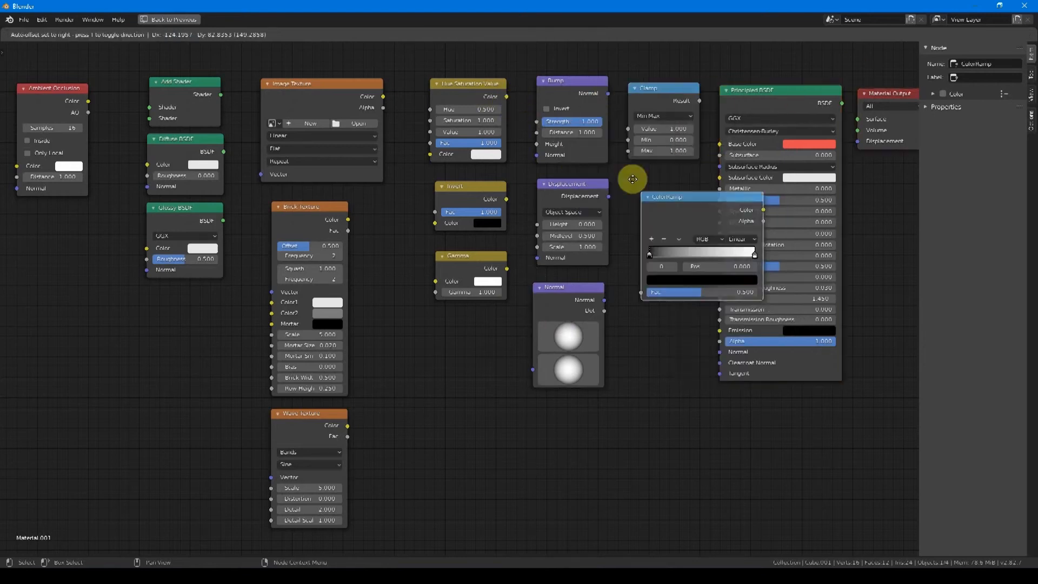
pyautogui.click(615, 159)
pyautogui.hotkey('shift', 'a')
pyautogui.click(664, 346)
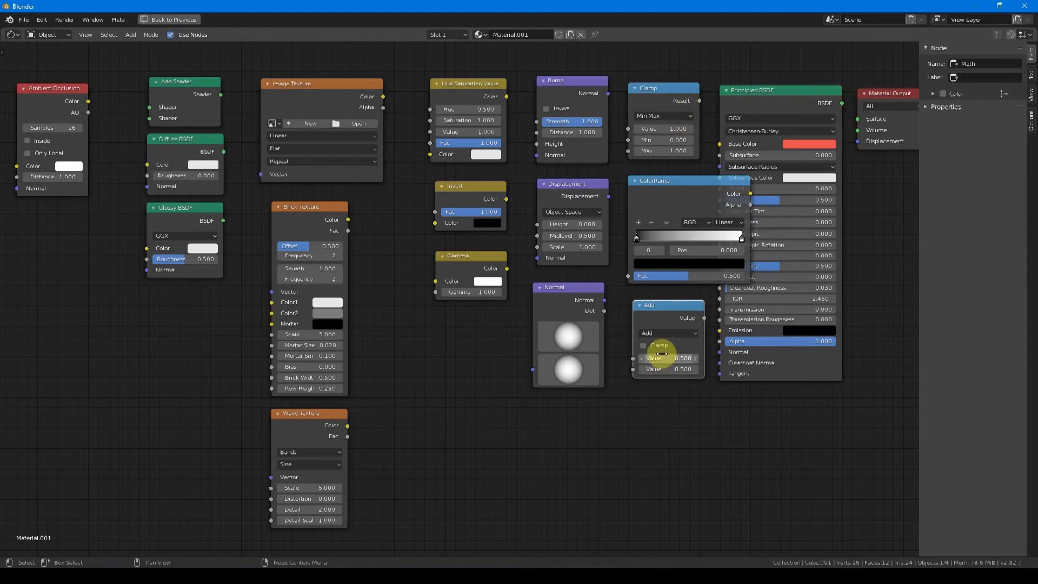
# Try a Script node below the Math node and browse the Group and Layout node categories.
pyautogui.scroll(-2, 691, 312)
pyautogui.hotkey('shift', 'a')
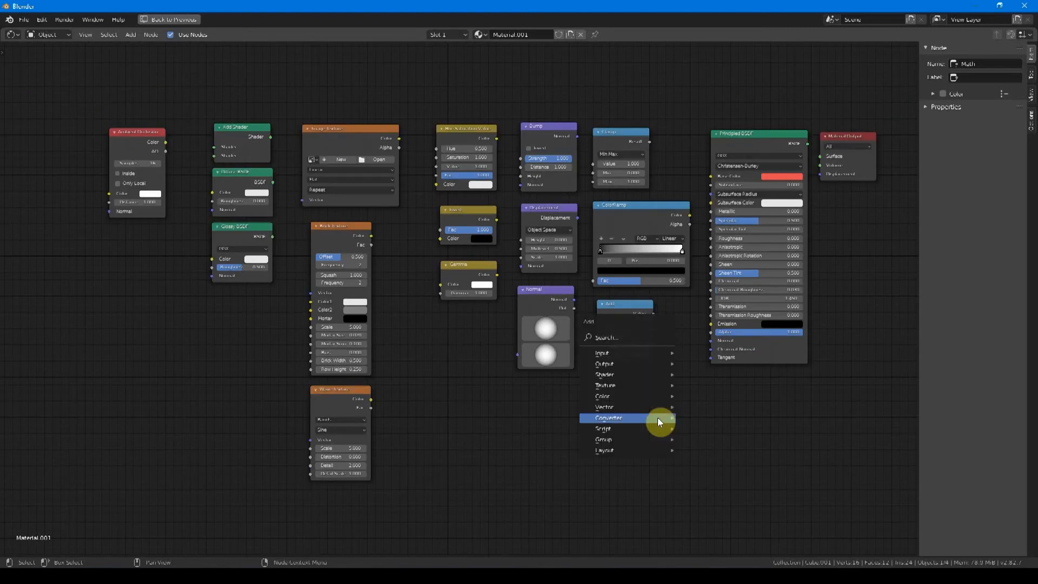
pyautogui.click(628, 437)
pyautogui.click(600, 415)
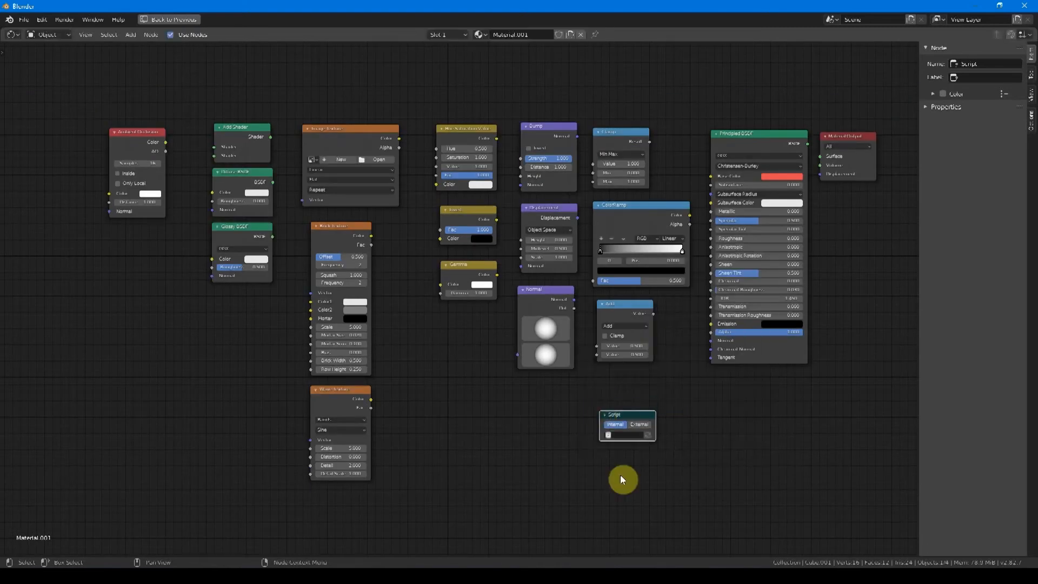
pyautogui.hotkey('shift', 'a')
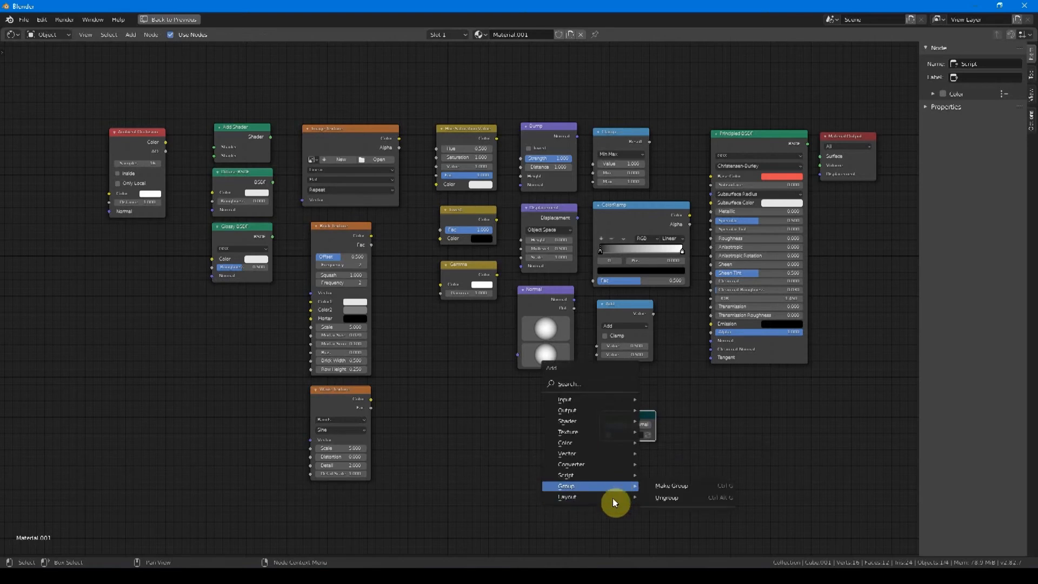
pyautogui.moveTo(612, 487)
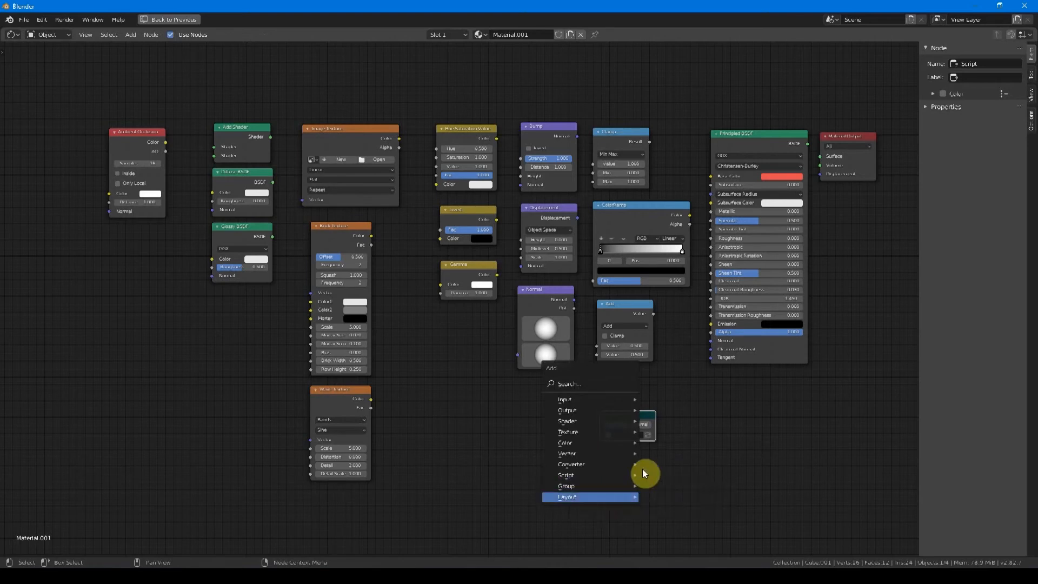
pyautogui.click(659, 487)
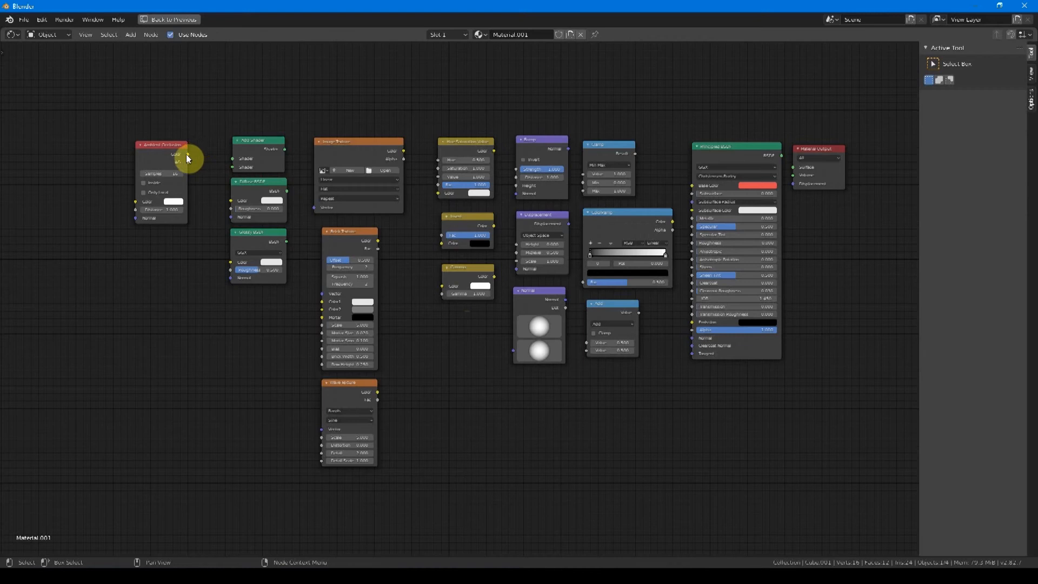
# Link the Ambient Occlusion Color output to the Brick Texture's Color1, move the node farther left, and set its color to light red.
pyautogui.moveTo(188, 156); pyautogui.dragTo(322, 301)
pyautogui.moveTo(168, 146); pyautogui.dragTo(131, 142)
pyautogui.click(135, 195)
pyautogui.click(160, 133)
# Link Brick Texture Color through Invert to the Principled BSDF's Base Color, Bump to its Normal and Clamp to its Metallic input.
pyautogui.moveTo(378, 241); pyautogui.dragTo(692, 186)
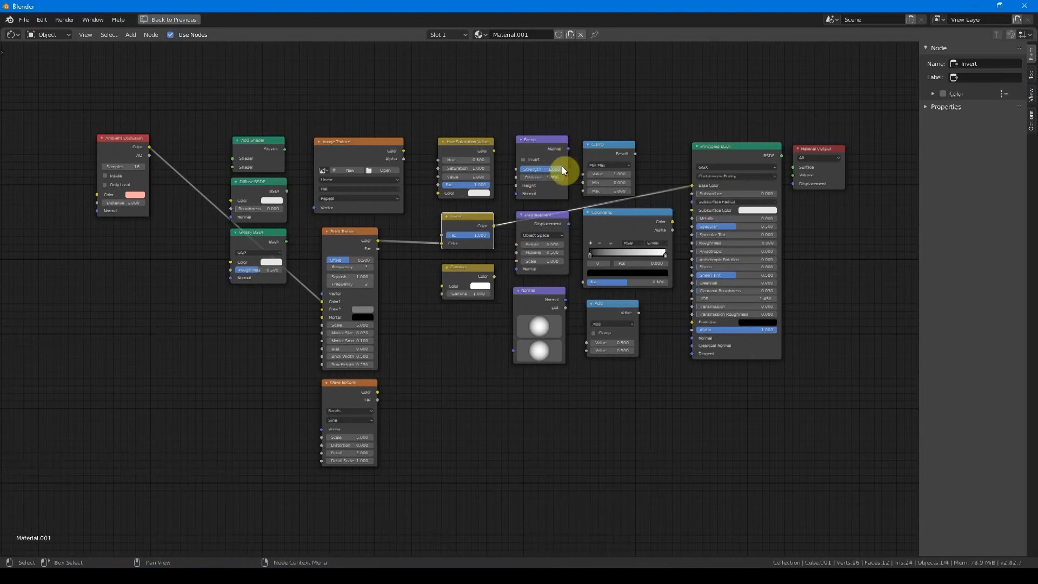
pyautogui.moveTo(543, 140); pyautogui.dragTo(706, 336)
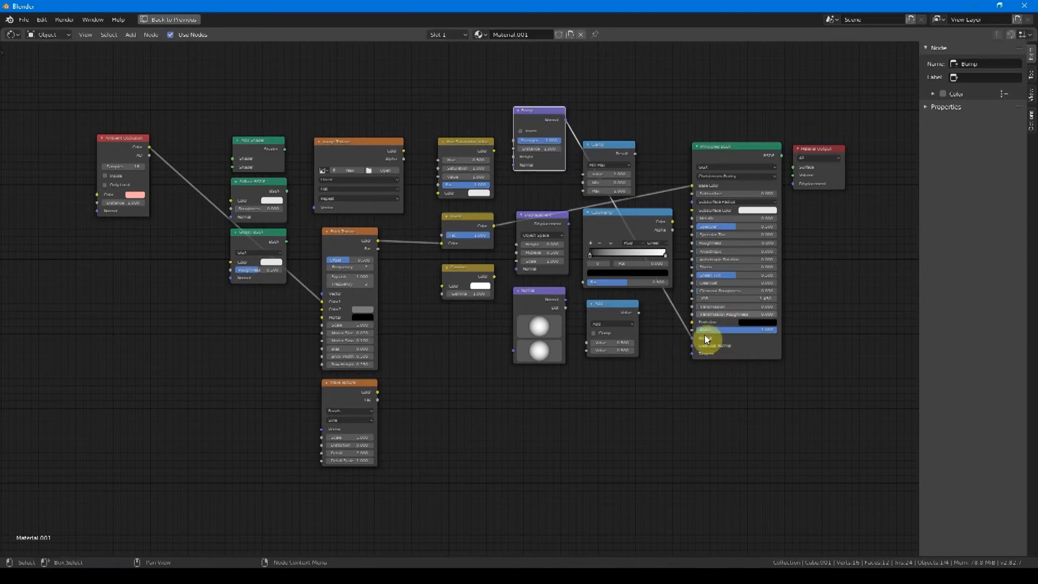
pyautogui.click(634, 158)
pyautogui.moveTo(635, 154); pyautogui.dragTo(689, 222)
# Move the Material Output farther from the Principled BSDF and link the BSDF output to Surface.
pyautogui.moveTo(838, 149); pyautogui.dragTo(857, 154)
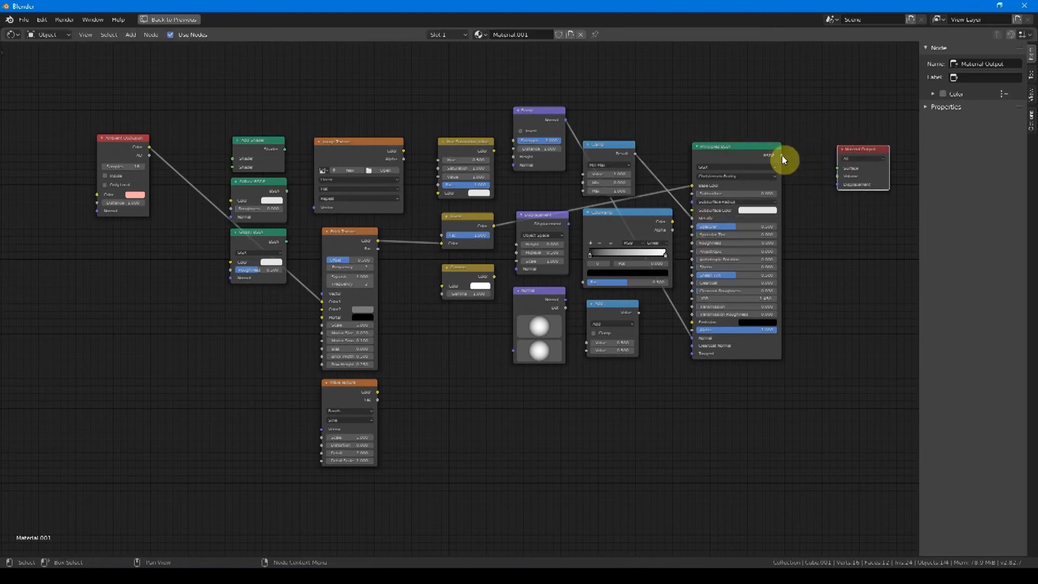
pyautogui.moveTo(783, 155); pyautogui.dragTo(815, 169)
pyautogui.moveTo(838, 170); pyautogui.dragTo(840, 170)
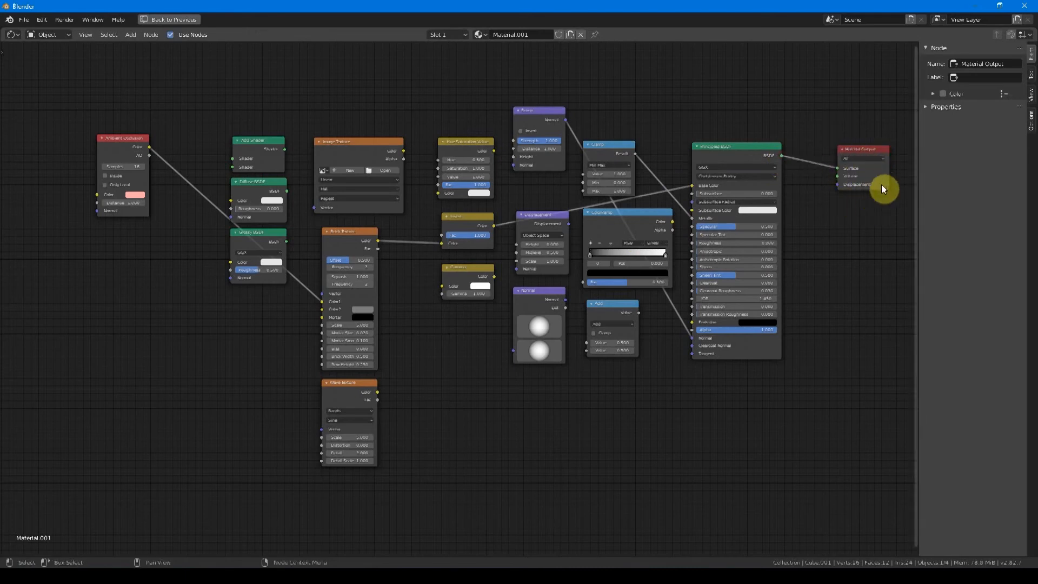
# Detach the link from the Material Output's Surface and cut all links entering the Principled BSDF.
pyautogui.click(839, 171)
pyautogui.moveTo(839, 171); pyautogui.dragTo(811, 144)
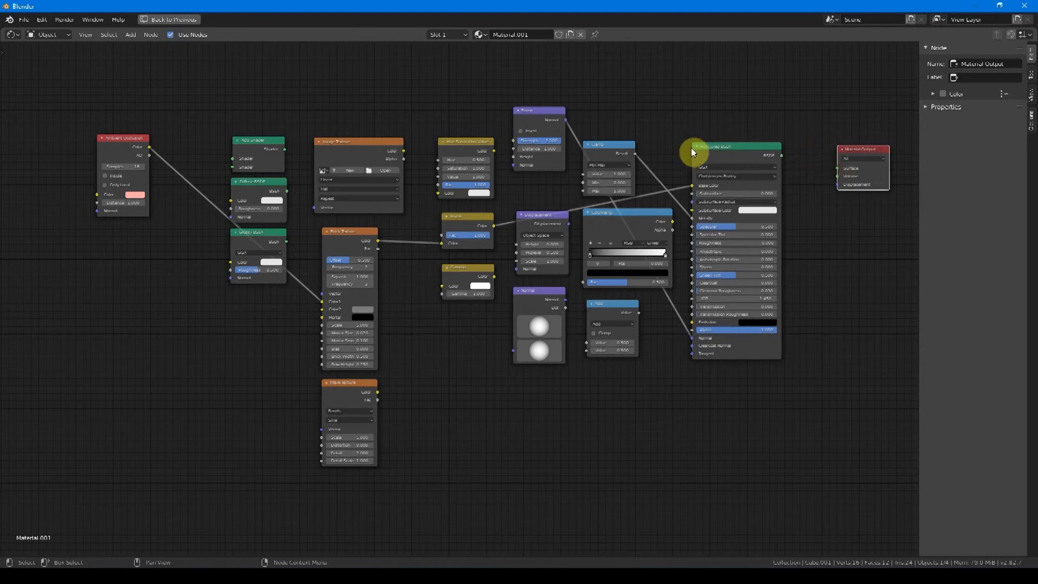
pyautogui.keyDown('ctrl'); pyautogui.moveTo(687, 149); pyautogui.dragTo(666, 391, button='right'); pyautogui.keyUp('ctrl')
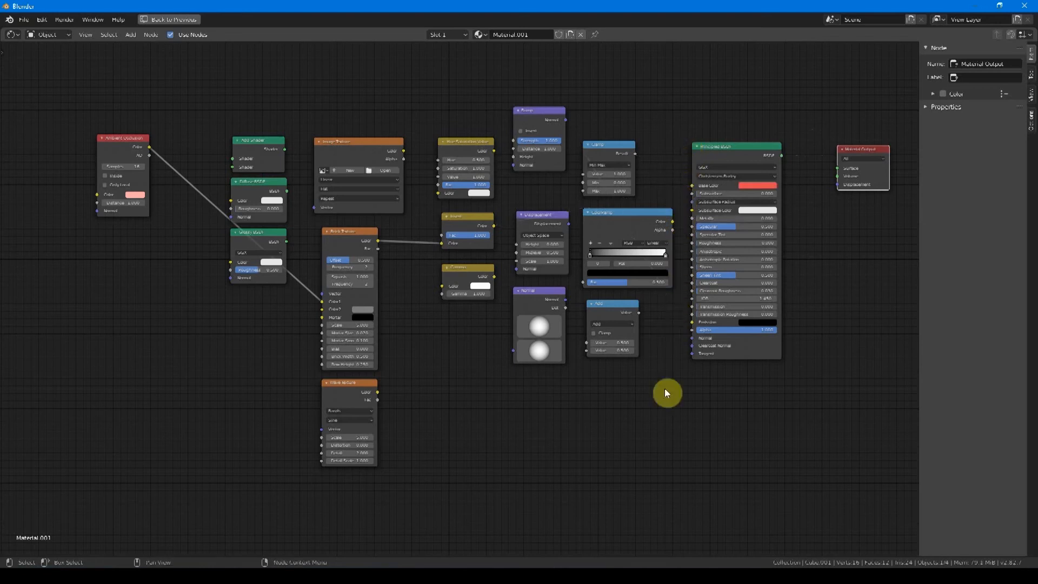
# Try muting the Image Texture node.
pyautogui.click(614, 150)
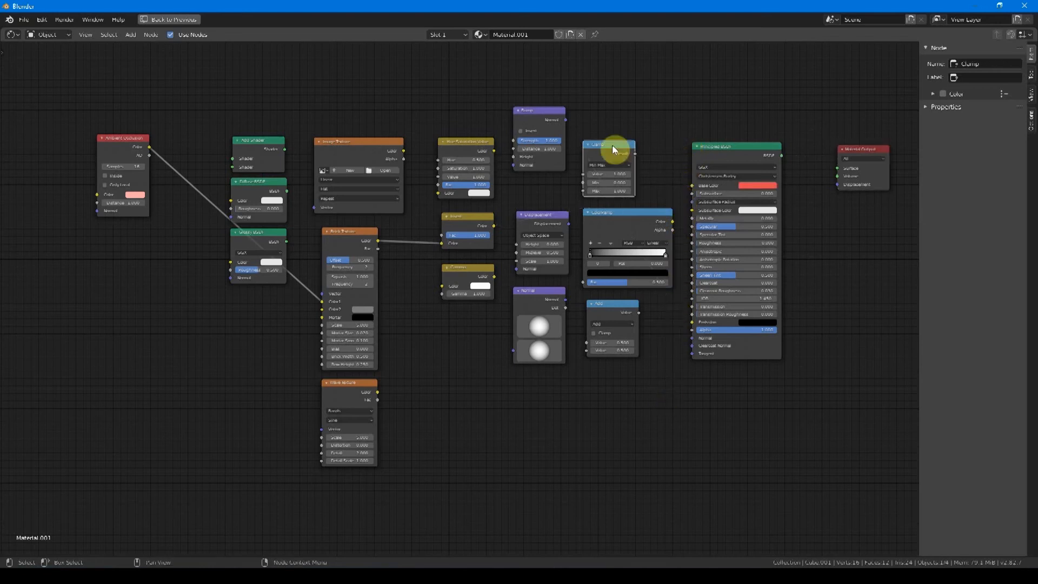
pyautogui.click(350, 150)
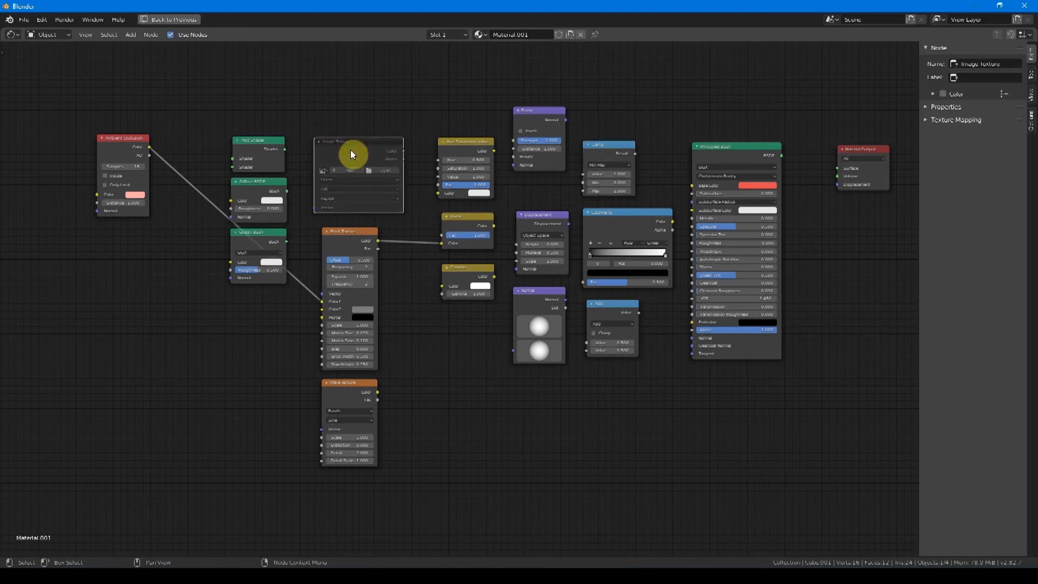
# Collapse the Clamp and Image Texture nodes to their headers.
pyautogui.click(603, 152)
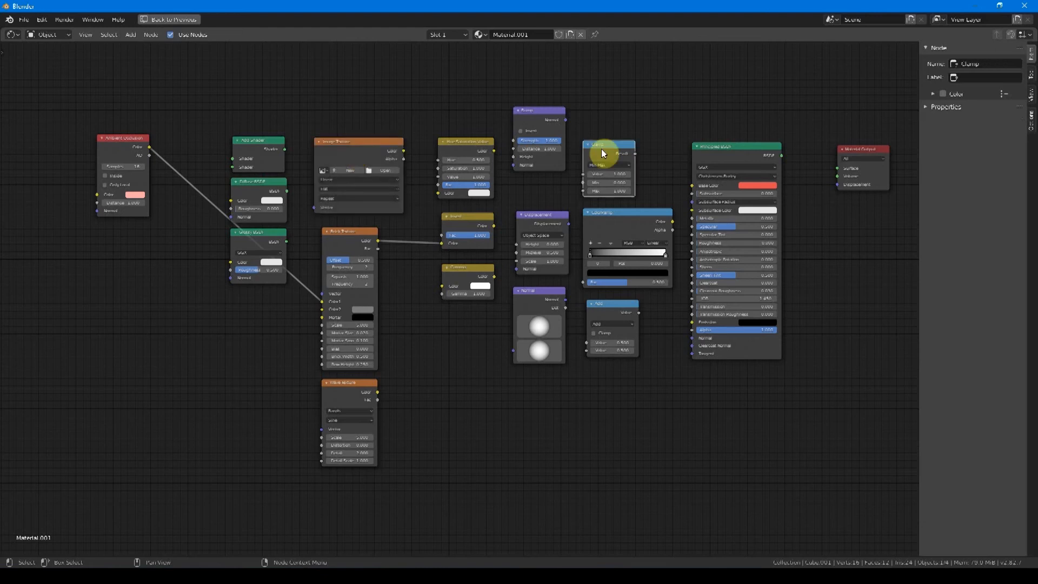
pyautogui.press('h')
pyautogui.click(346, 142)
pyautogui.press('h')
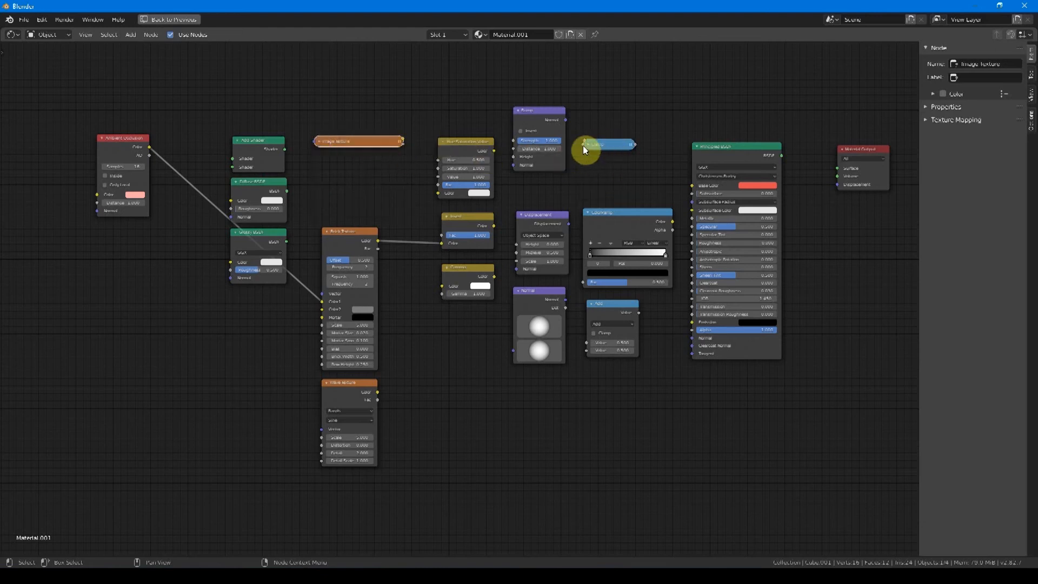
# Link the Brick Texture's Fac to the collapsed Clamp, the Clamp to Metallic, and the collapsed Image Texture to Hue Saturation Value.
pyautogui.moveTo(636, 145); pyautogui.dragTo(692, 219)
pyautogui.moveTo(584, 144); pyautogui.dragTo(379, 248)
# Hide the Principled BSDF's node options and its unused sockets.
pyautogui.click(719, 161)
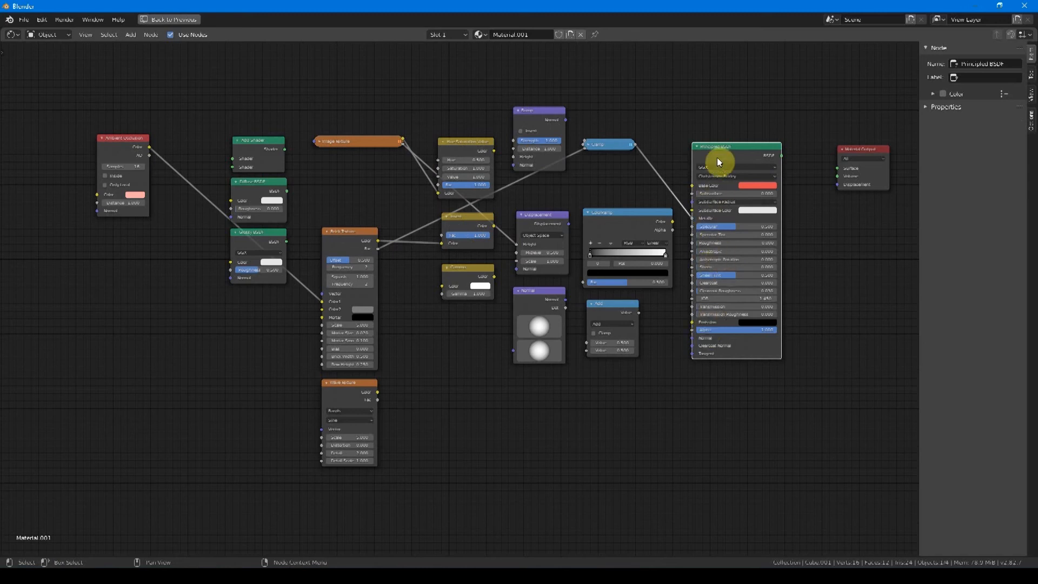
pyautogui.click(718, 167)
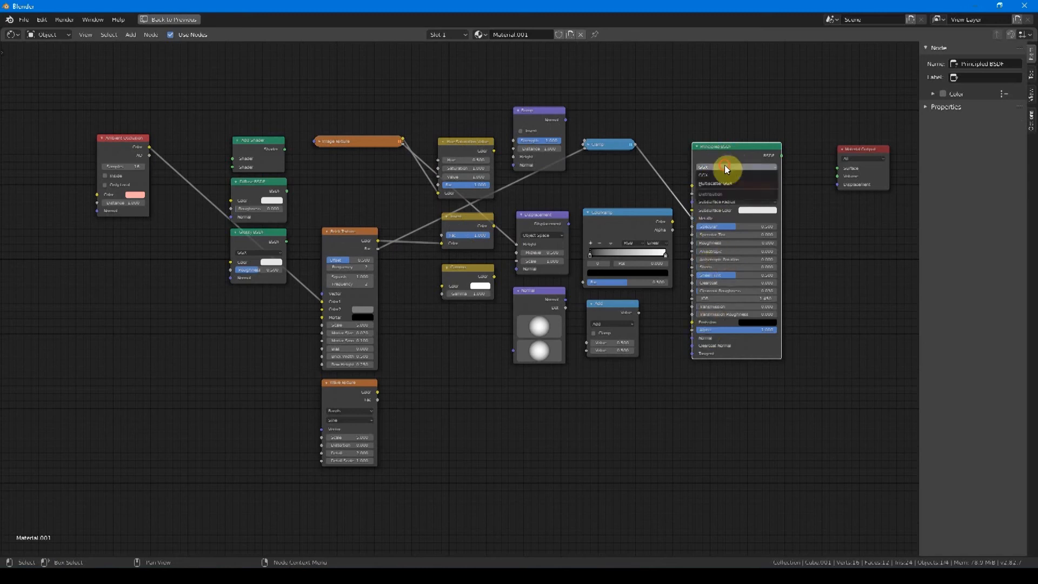
pyautogui.click(727, 158)
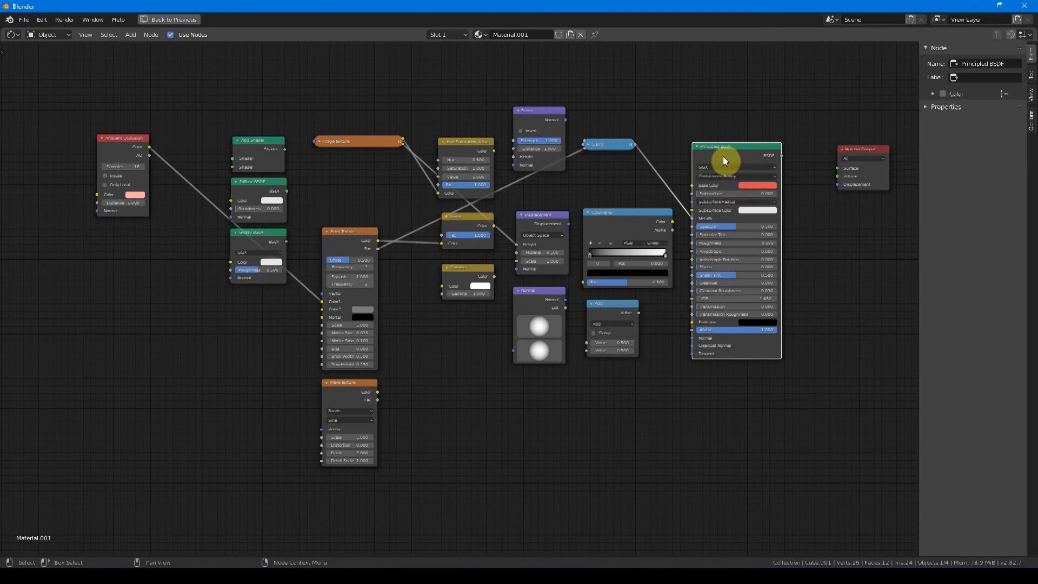
pyautogui.rightClick(722, 157)
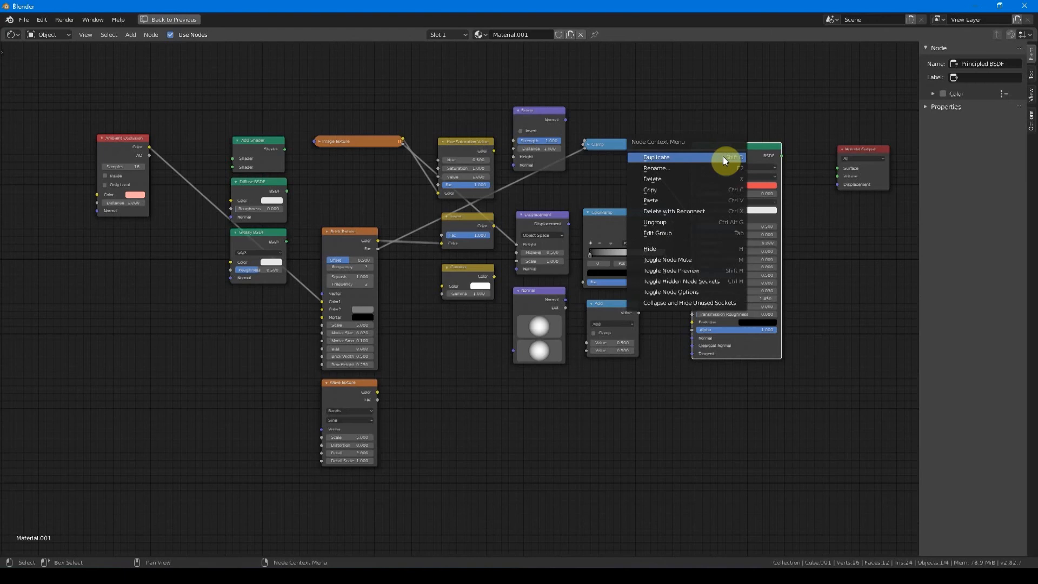
pyautogui.click(696, 293)
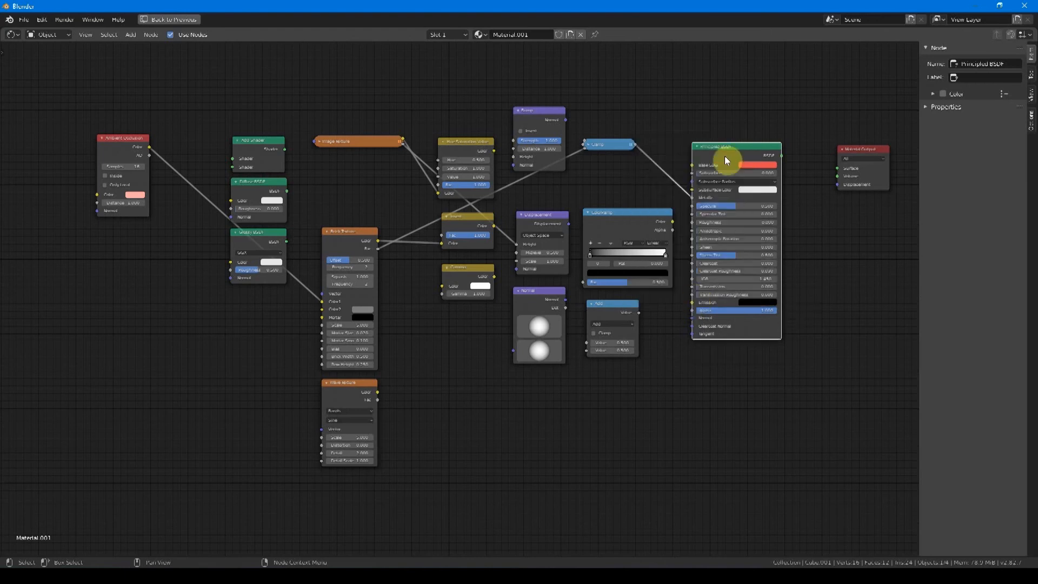
pyautogui.hotkey('ctrl', 'h')
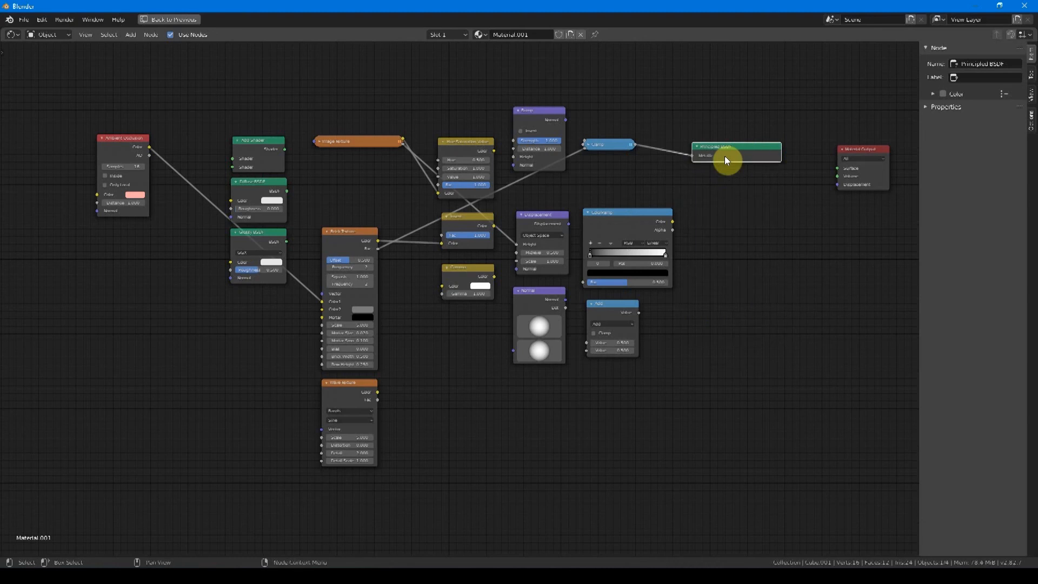
# Link the Principled BSDF to Surface, ColorRamp Alpha to Anisotropic and Color to Emission, with all sockets shown while linking and unused ones hidden again.
pyautogui.hotkey('ctrl', 'h')
pyautogui.moveTo(781, 156); pyautogui.dragTo(838, 168)
pyautogui.moveTo(672, 230); pyautogui.dragTo(692, 229)
pyautogui.moveTo(672, 222); pyautogui.dragTo(692, 302)
pyautogui.hotkey('ctrl', 'h')
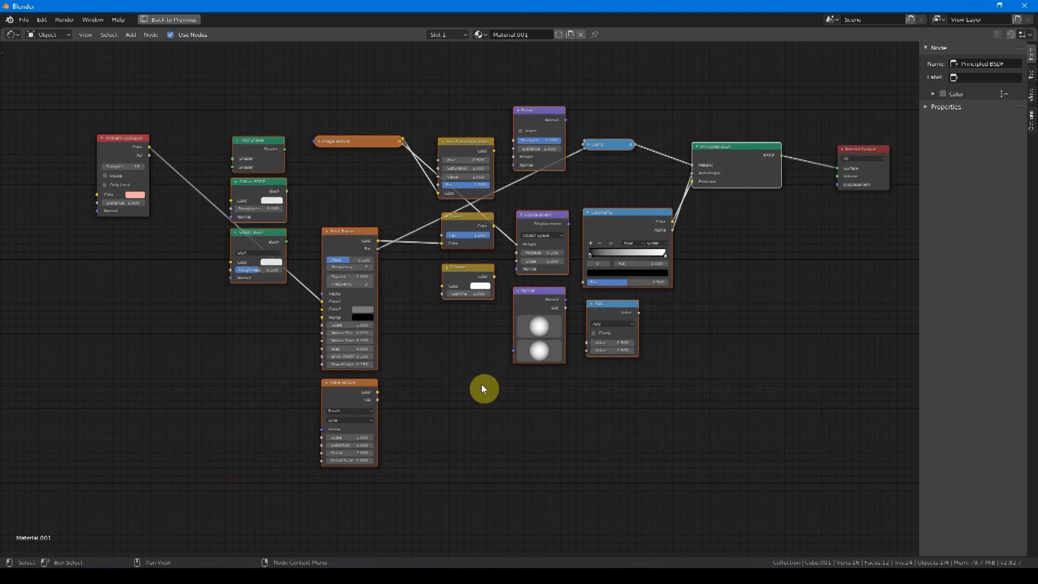
# Join the selected nodes into a frame, shift it slightly, and remove the frame.
pyautogui.hotkey('ctrl', 'j')
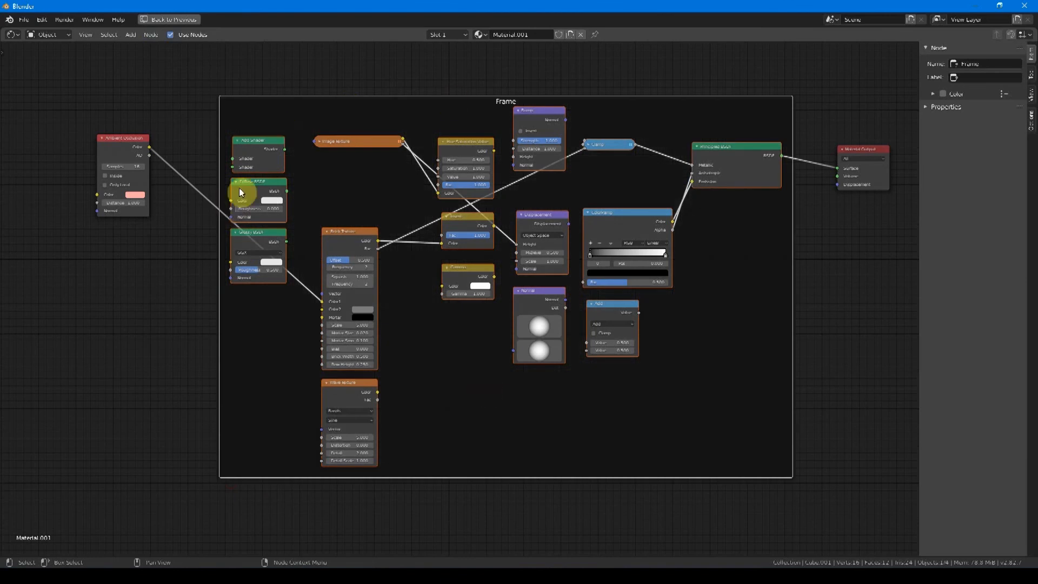
pyautogui.moveTo(339, 103)
pyautogui.mouseDown()
pyautogui.moveTo(292, 174)
pyautogui.moveTo(376, 95)
pyautogui.moveTo(322, 118)
pyautogui.moveTo(347, 119)
pyautogui.mouseUp()
pyautogui.click(151, 36)
pyautogui.click(448, 76)
# Make a node group from all nodes between the Ambient Occlusion and Material Output nodes.
pyautogui.moveTo(784, 76); pyautogui.dragTo(179, 503)
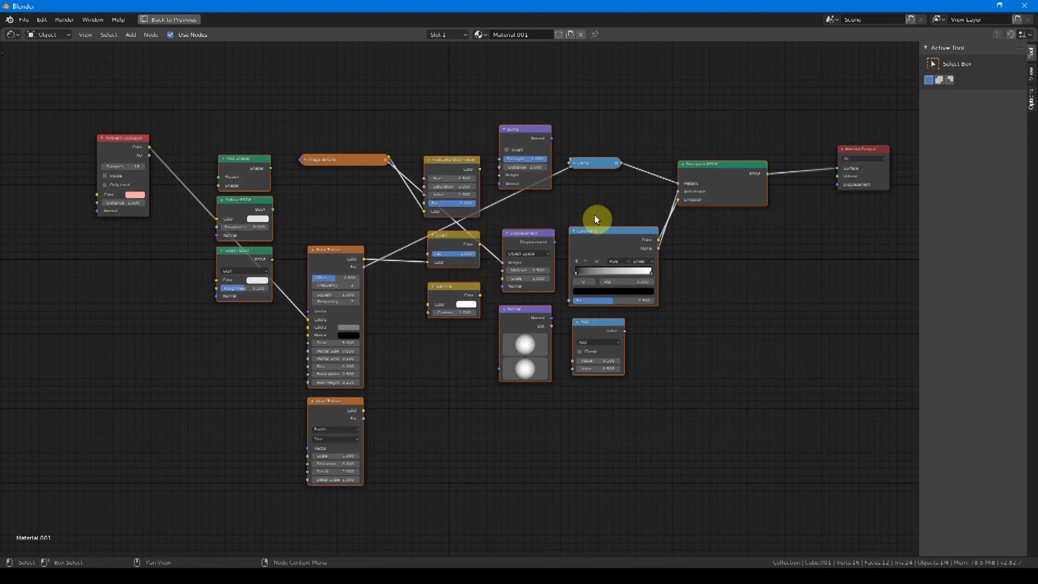
pyautogui.press('ctrl')
pyautogui.hotkey('ctrl', 'g')
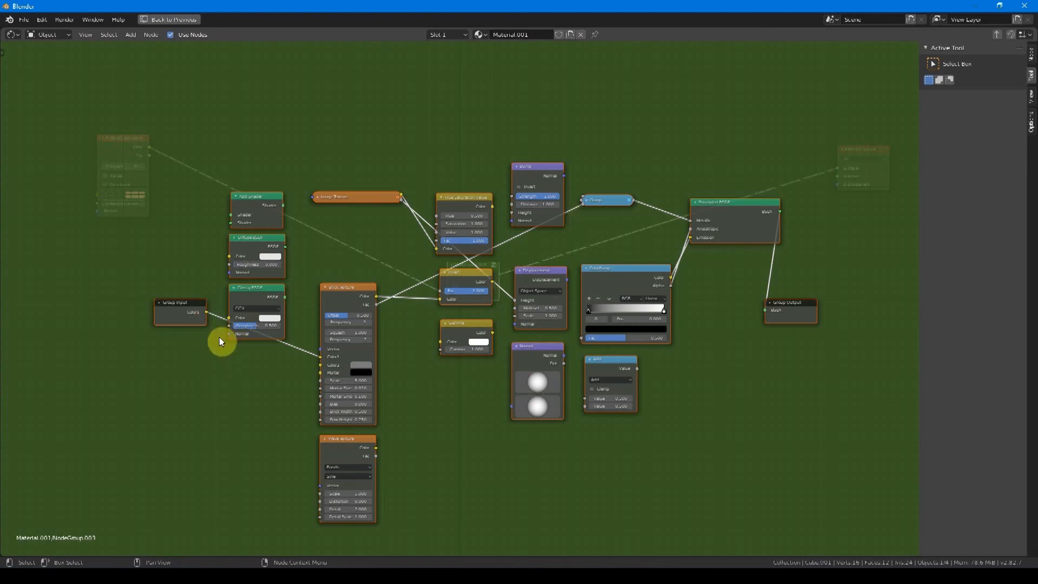
# Spread out the Group Output inside the node group, return to the main material tree and reposition the group node.
pyautogui.moveTo(172, 318)
pyautogui.mouseDown()
pyautogui.moveTo(125, 348)
pyautogui.moveTo(181, 318)
pyautogui.mouseUp()
pyautogui.click(182, 323)
pyautogui.moveTo(814, 316); pyautogui.dragTo(860, 303)
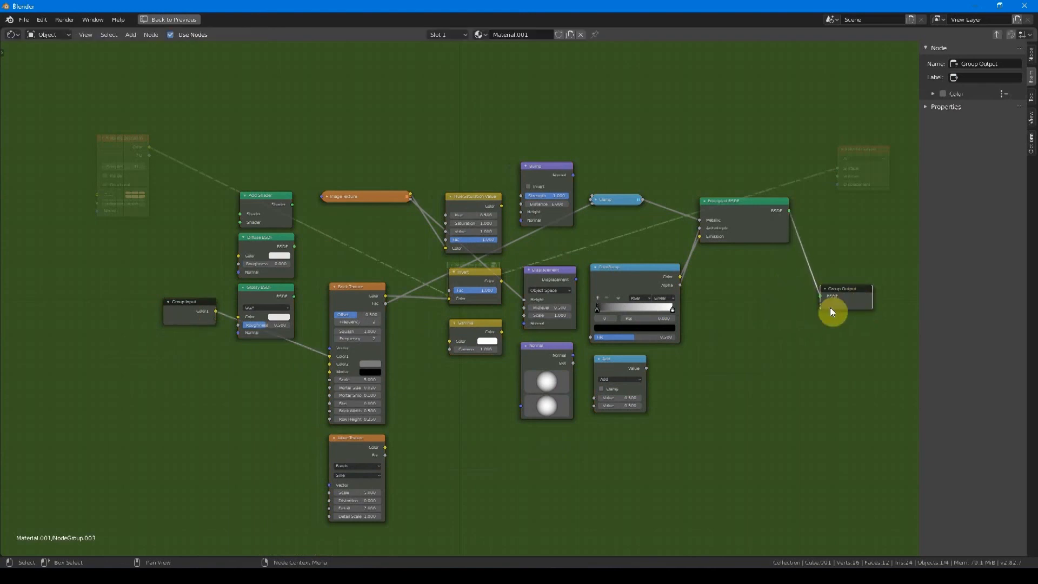
pyautogui.click(997, 34)
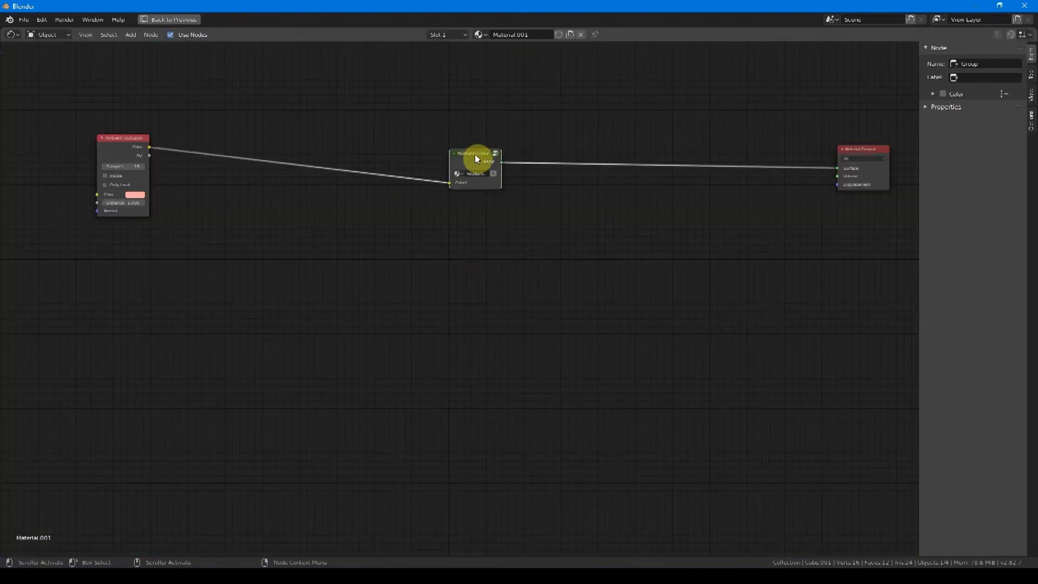
pyautogui.moveTo(481, 157)
pyautogui.mouseDown()
pyautogui.moveTo(466, 135)
pyautogui.moveTo(471, 143)
pyautogui.mouseUp()
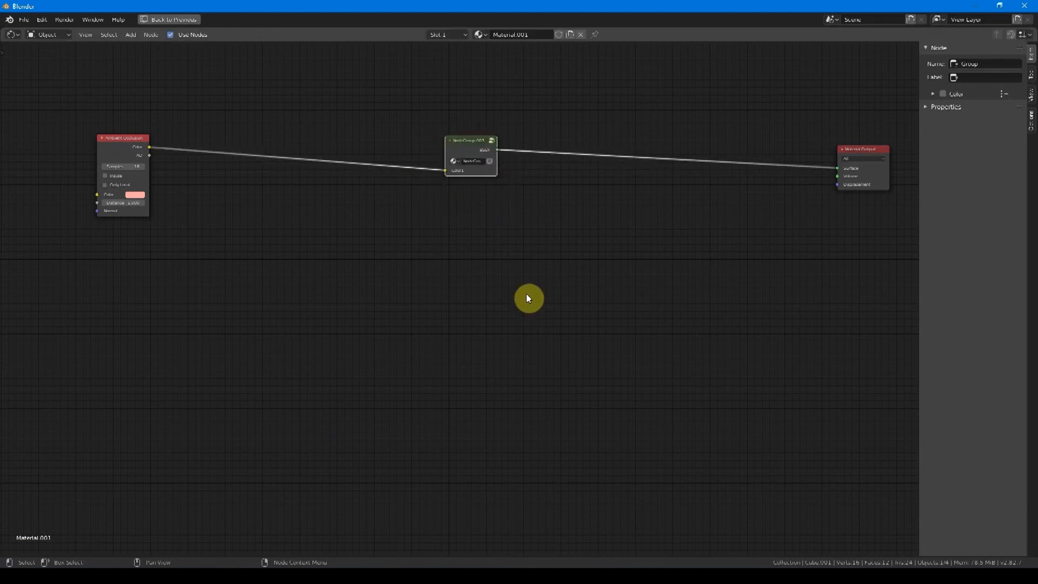
# Restore the full layout from the maximized node editor, view the textured cube, and switch to the Shading workspace.
pyautogui.hotkey('ctrl', 'space')
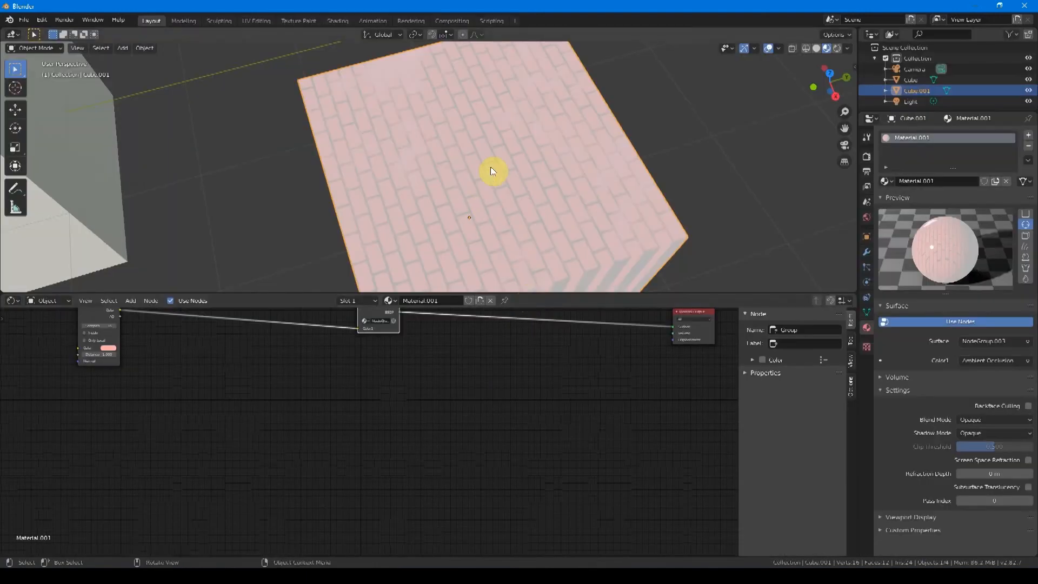
pyautogui.moveTo(510, 222); pyautogui.dragTo(569, 265, button='middle')
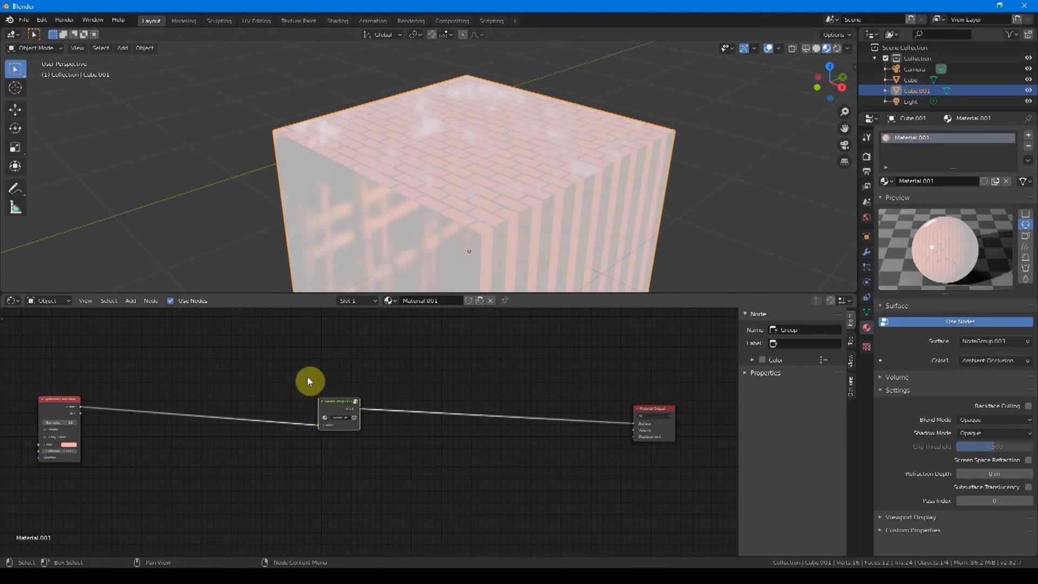
pyautogui.click(337, 22)
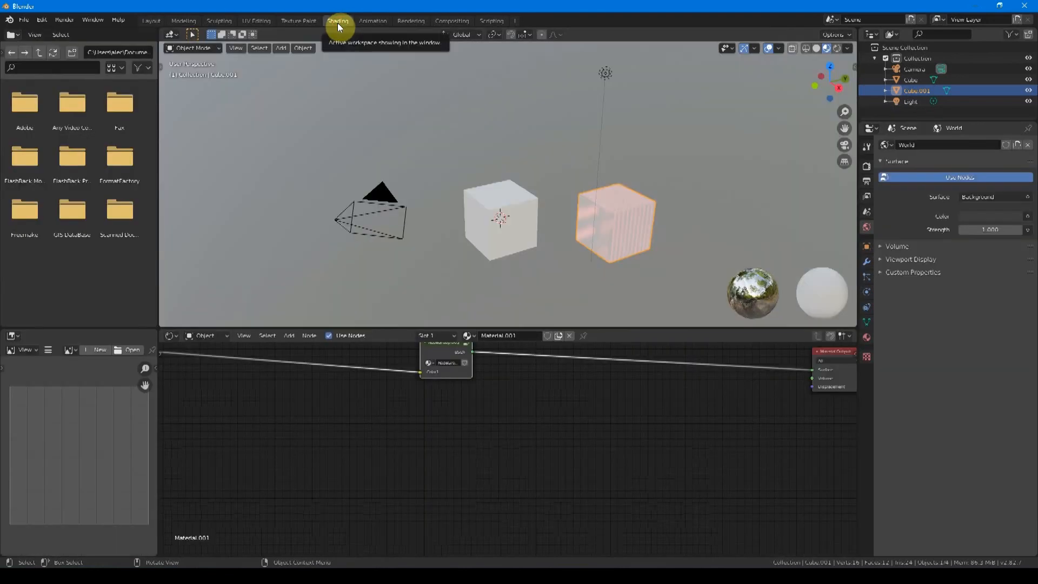
# Add the Marble009 roughness, displacement and normal images from the marble material folder to the node tree as image textures.
pyautogui.click(57, 250)
pyautogui.moveTo(27, 159); pyautogui.dragTo(393, 458)
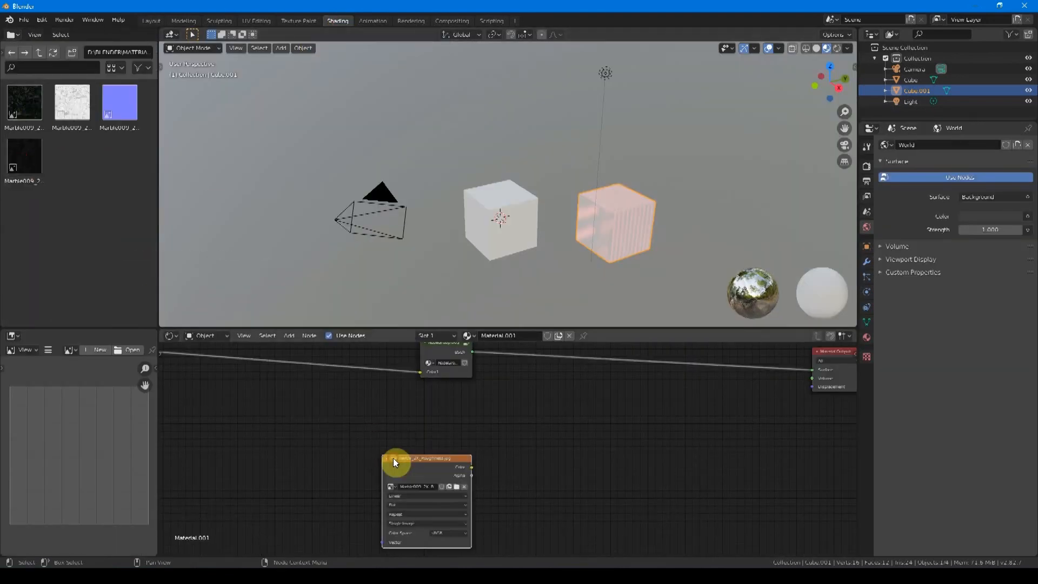
pyautogui.moveTo(89, 97); pyautogui.dragTo(545, 489)
pyautogui.moveTo(121, 112); pyautogui.dragTo(697, 476)
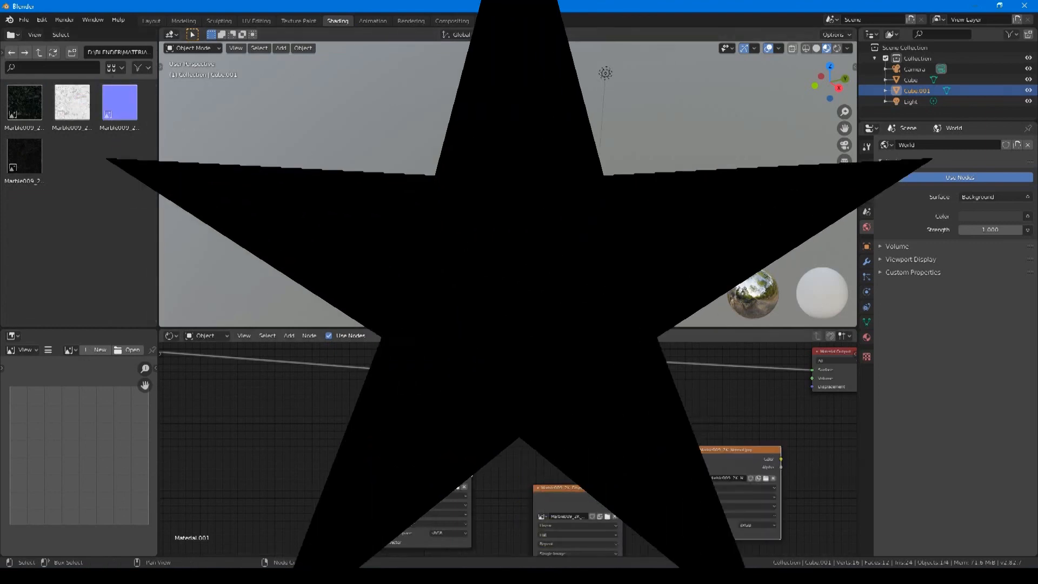